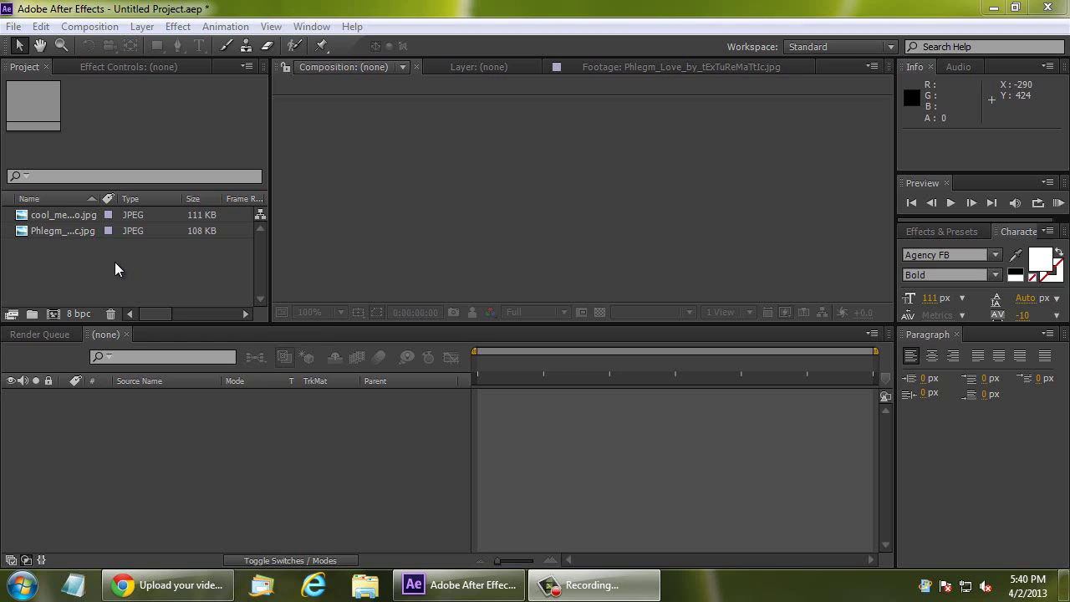
- Create a new composition, Comp 1, with the default settings
{"action": "right_click", "coordinate": [115, 263]}
{"action": "left_click", "coordinate": [138, 276]}
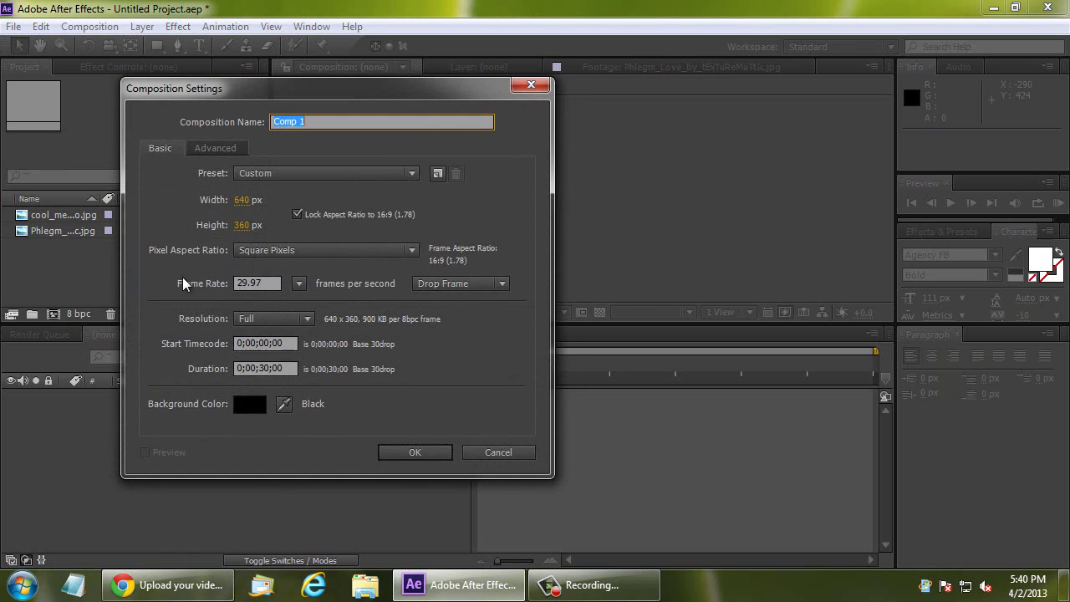
{"action": "left_click", "coordinate": [422, 451]}
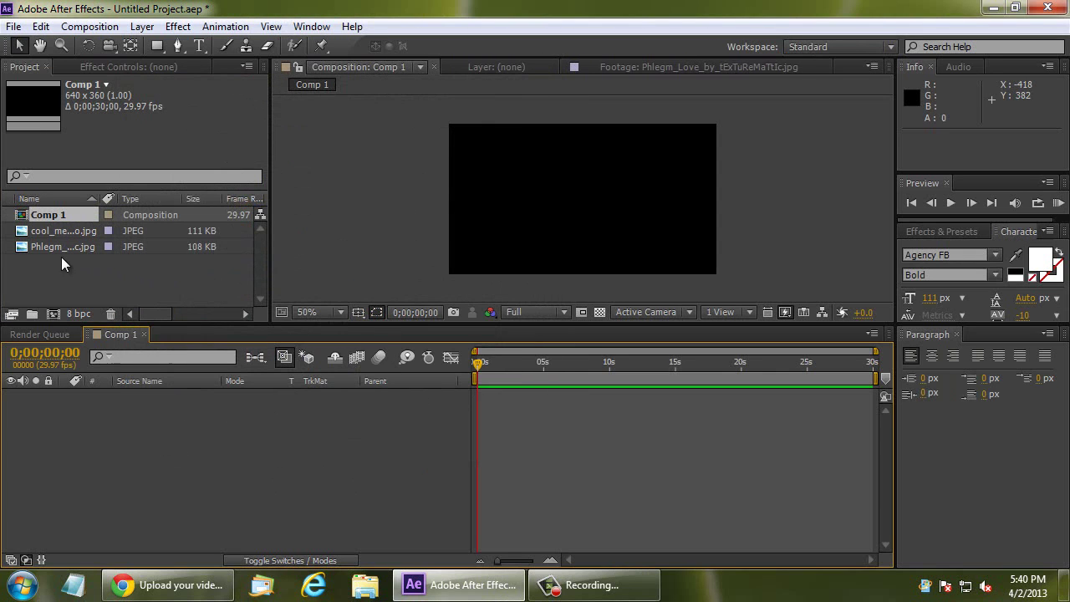
- Place the parchment image in Comp 1, rotate it 90°, and position it to fill the frame
{"action": "left_click", "coordinate": [48, 248]}
{"action": "left_click_drag", "start_coordinate": [47, 245], "coordinate": [540, 233]}
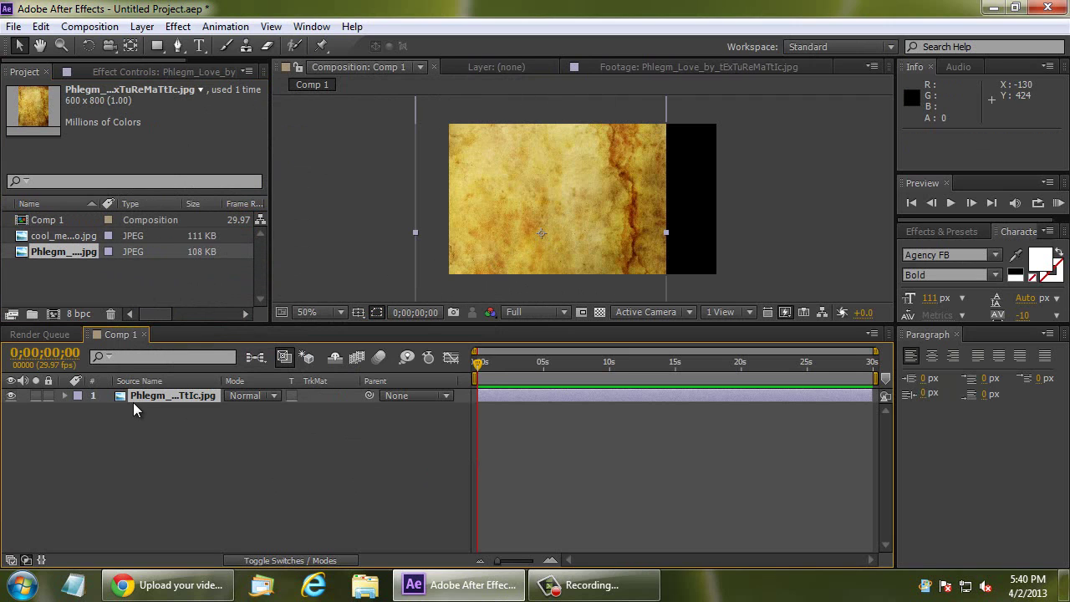
{"action": "key", "text": "r"}
{"action": "left_click", "coordinate": [251, 409]}
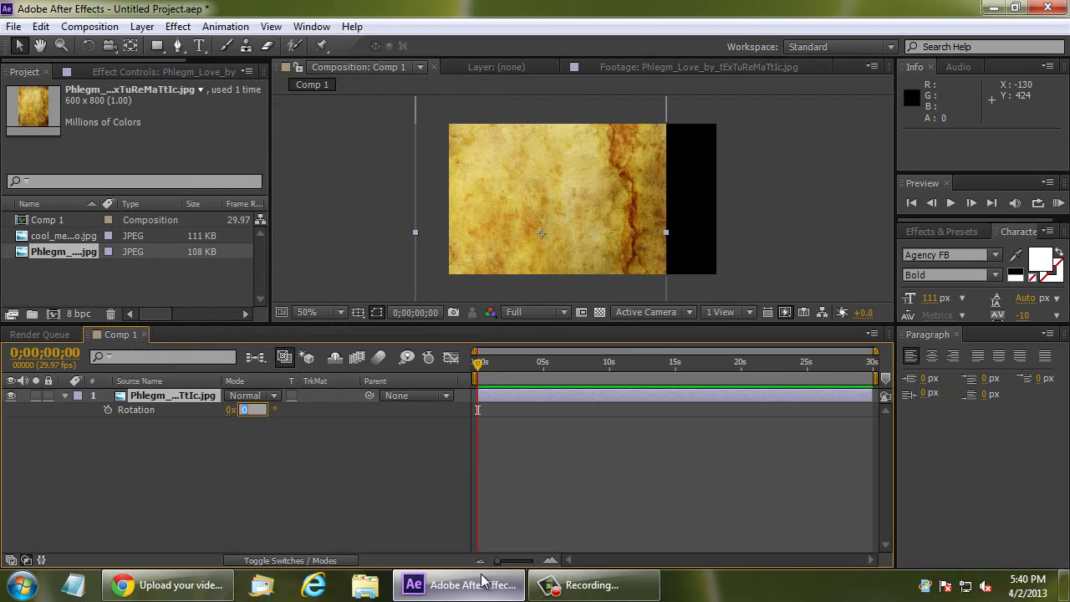
{"action": "type", "text": "0"}
{"action": "key", "text": "Return"}
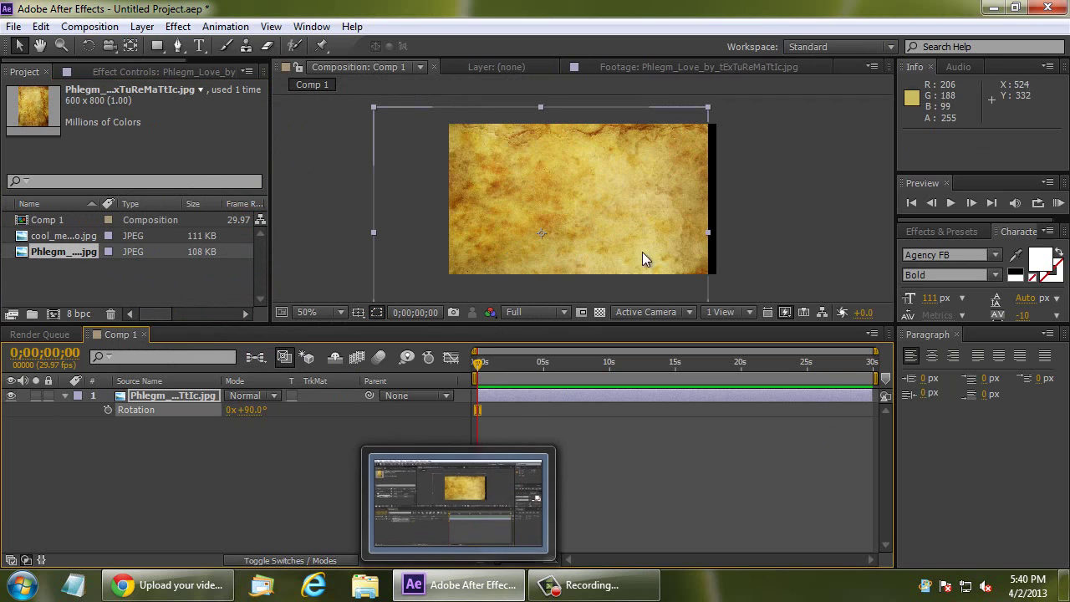
{"action": "left_click_drag", "start_coordinate": [585, 232], "coordinate": [644, 223]}
- Add the cool_metal texture image to Comp 1 above the parchment
{"action": "left_click", "coordinate": [873, 203]}
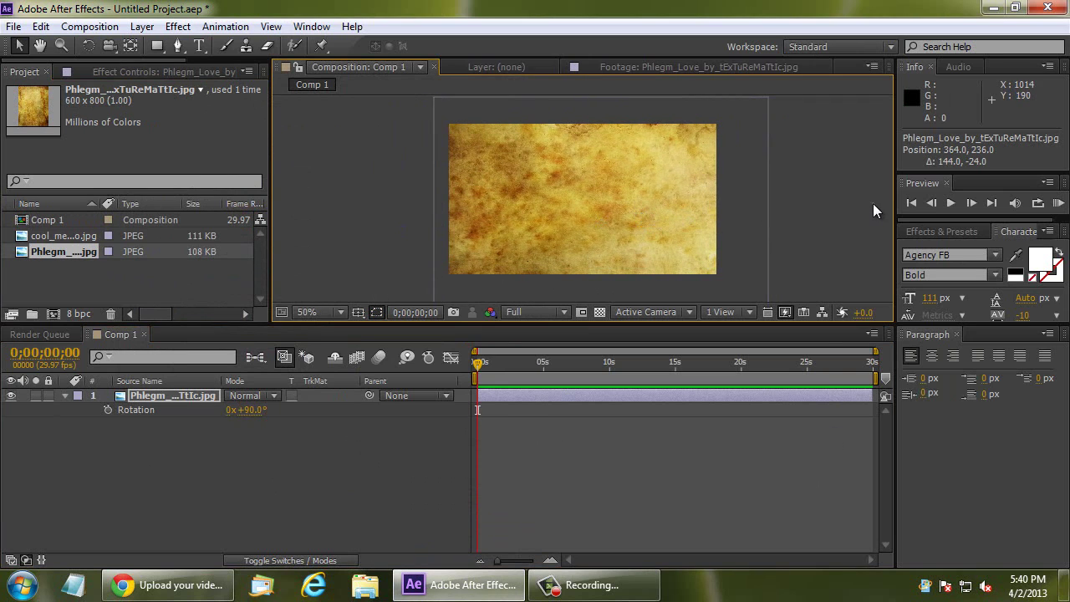
{"action": "left_click", "coordinate": [46, 235]}
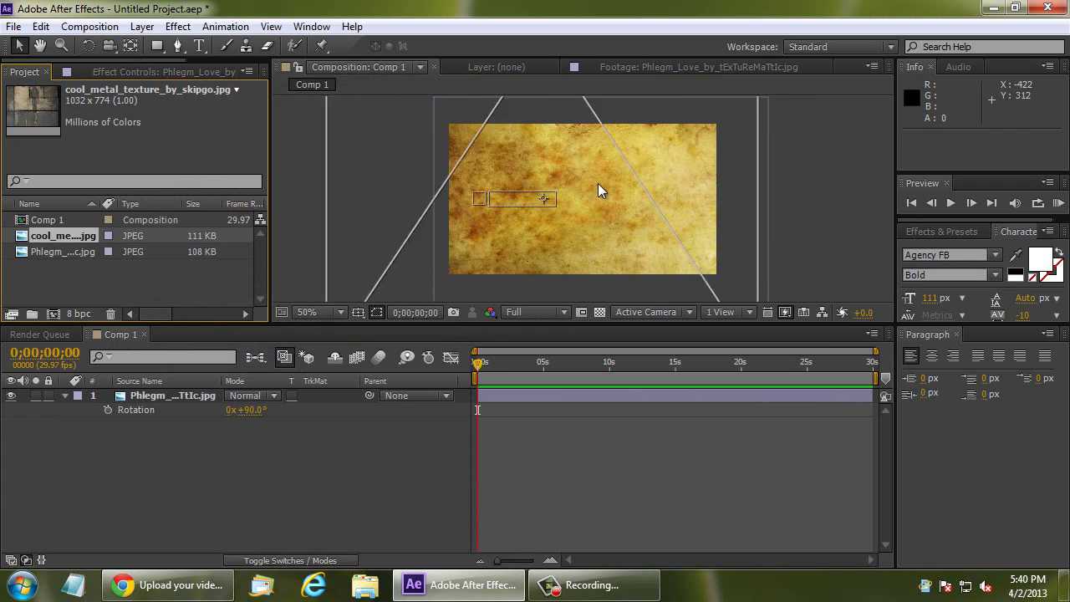
{"action": "left_click_drag", "start_coordinate": [59, 240], "coordinate": [571, 192]}
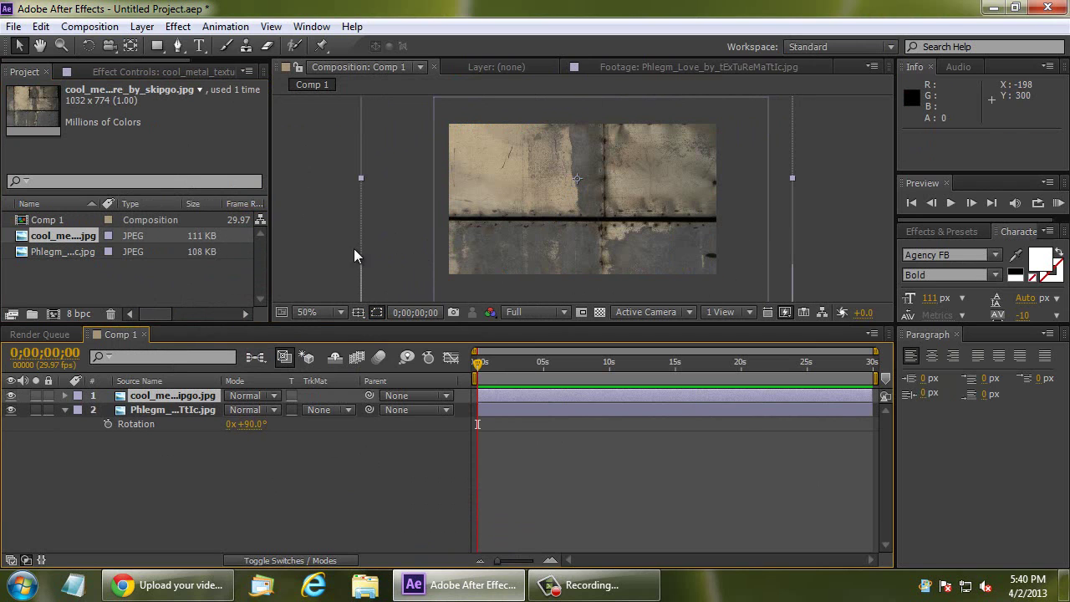
- Add a text layer reading DAANAV.COM and centre it across the metal texture
{"action": "right_click", "coordinate": [311, 218]}
{"action": "mouse_move", "coordinate": [344, 222]}
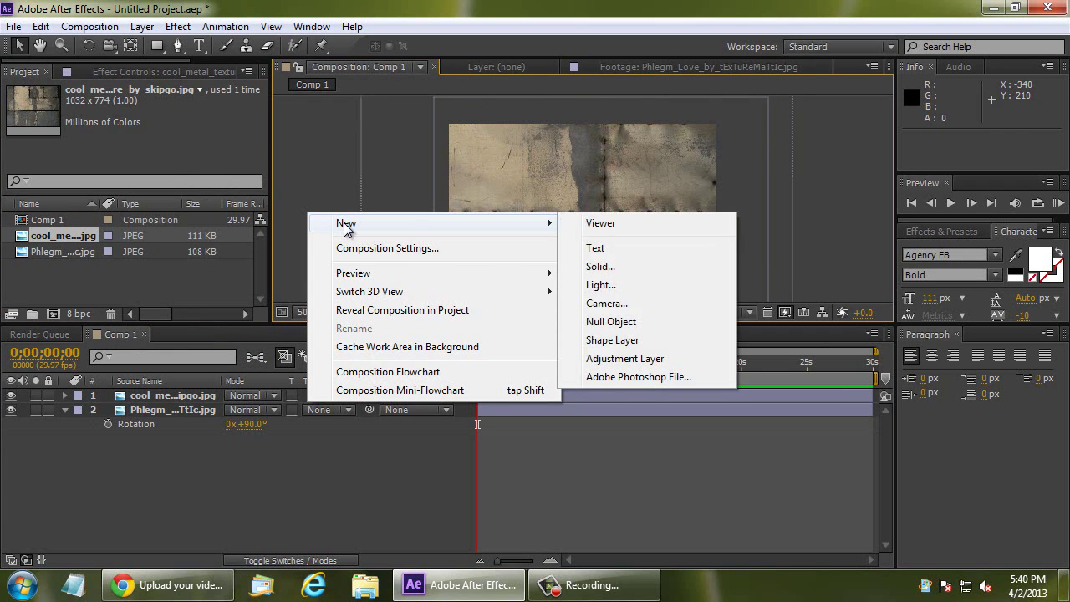
{"action": "left_click", "coordinate": [589, 242]}
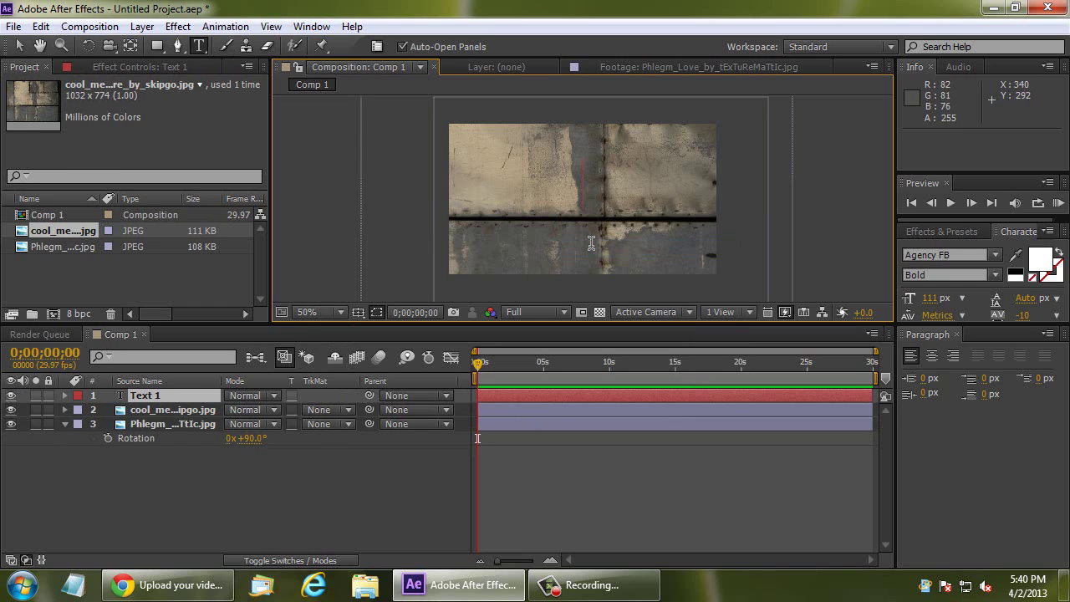
{"action": "type", "text": "DAANA"}
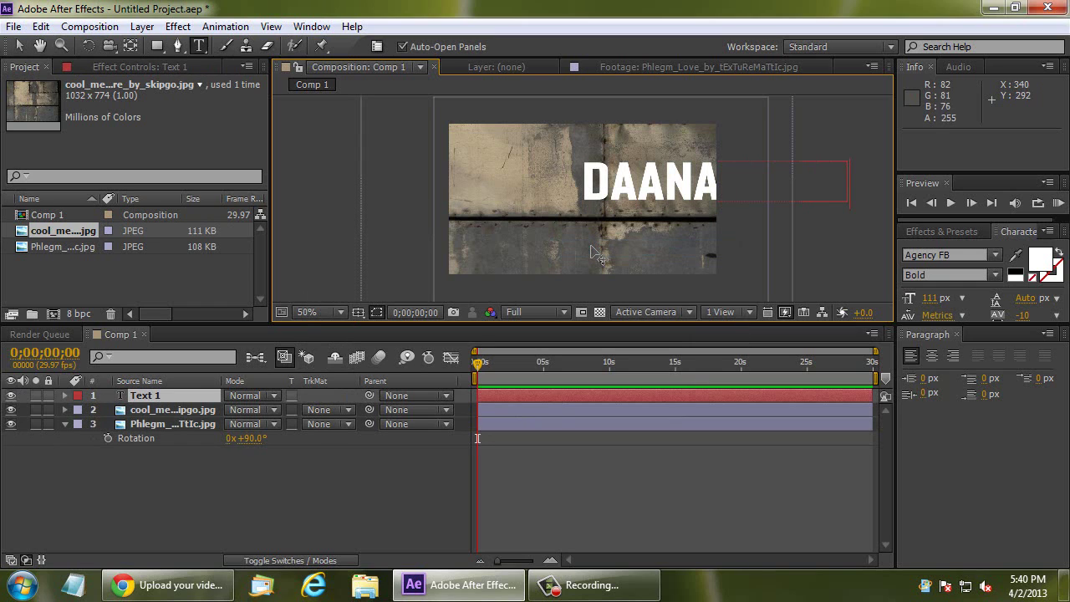
{"action": "left_click", "coordinate": [18, 46]}
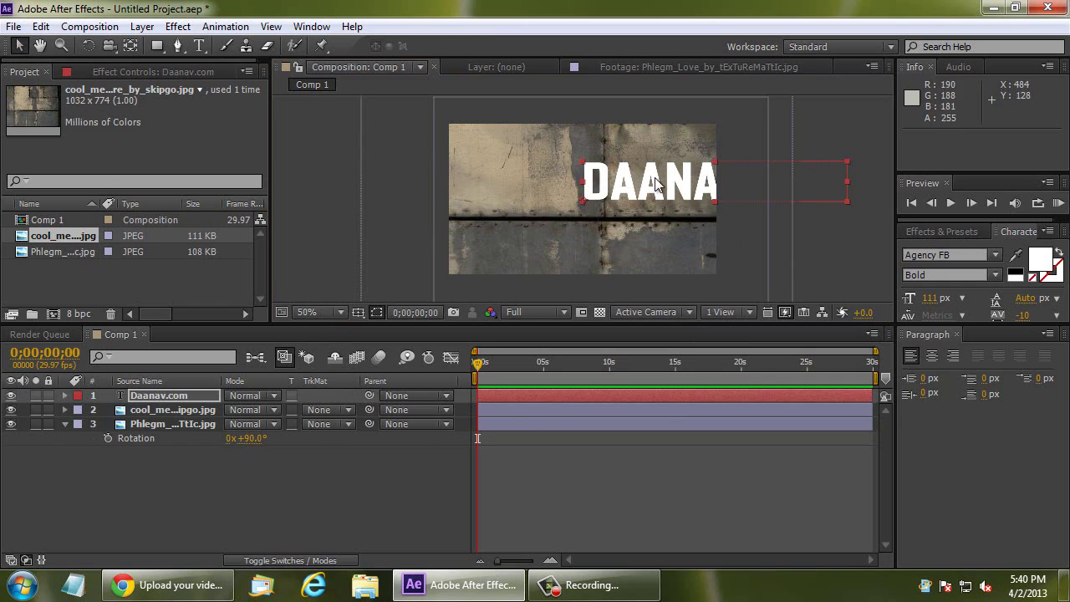
{"action": "mouse_move", "coordinate": [647, 182]}
{"action": "left_mouse_down"}
{"action": "mouse_move", "coordinate": [551, 209]}
{"action": "mouse_move", "coordinate": [519, 204]}
{"action": "left_mouse_up"}
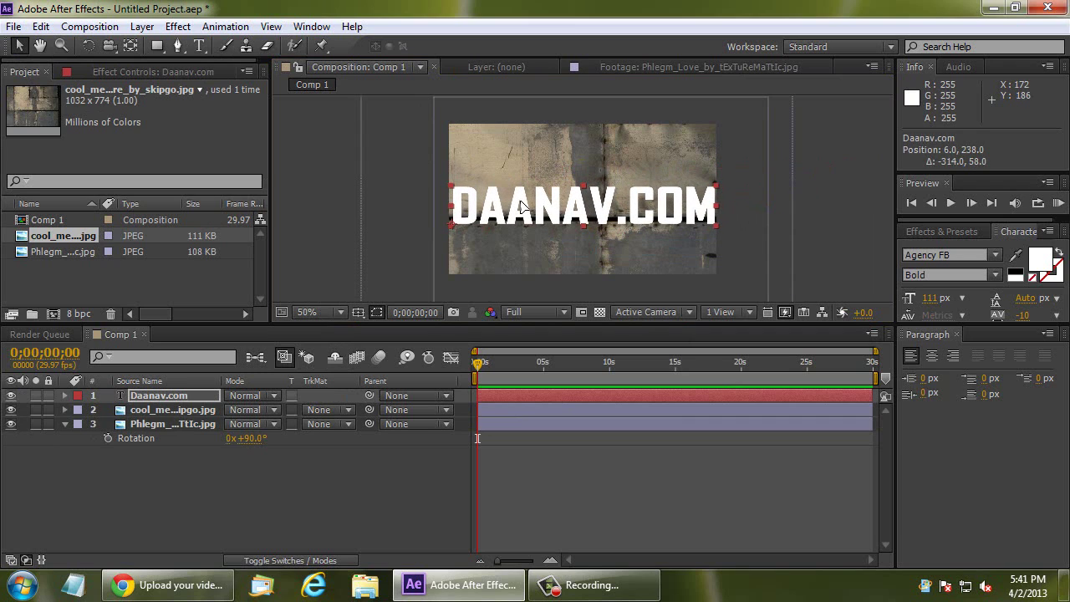
- Pre-compose the DAANAV.COM text and cool_metal layers into Pre-comp 1, then open it
{"action": "left_click", "coordinate": [173, 412]}
{"action": "left_click", "coordinate": [175, 396], "text": "ctrl"}
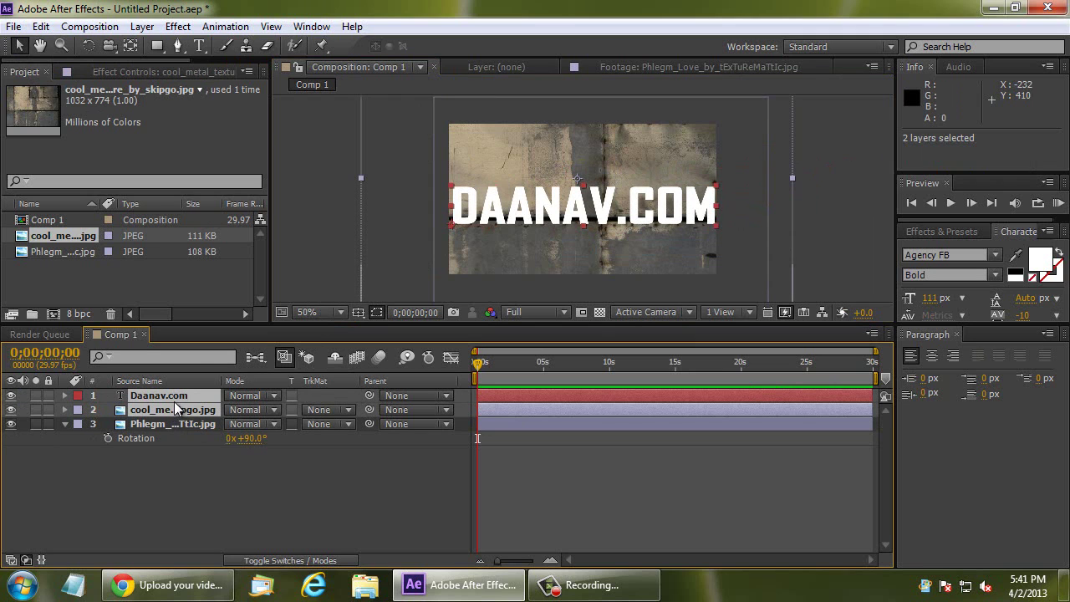
{"action": "left_click", "coordinate": [142, 26]}
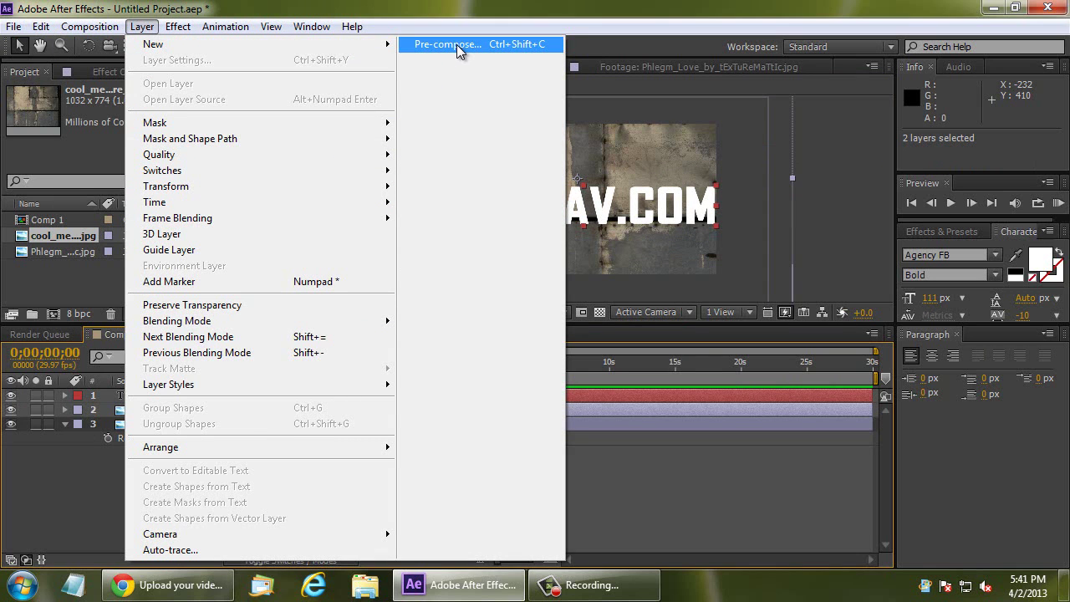
{"action": "left_click", "coordinate": [501, 46]}
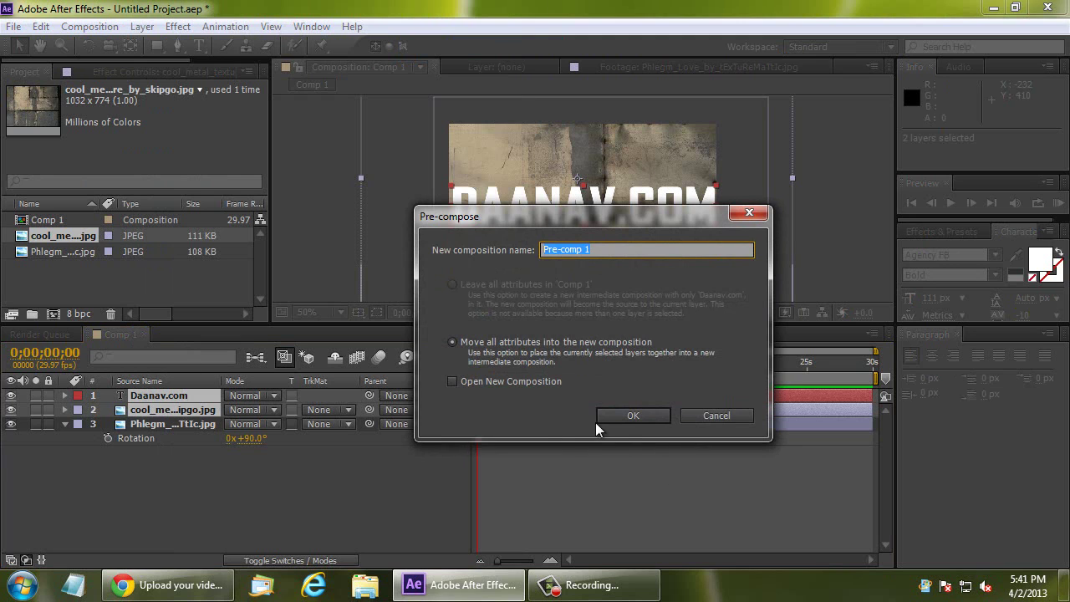
{"action": "left_click", "coordinate": [622, 415]}
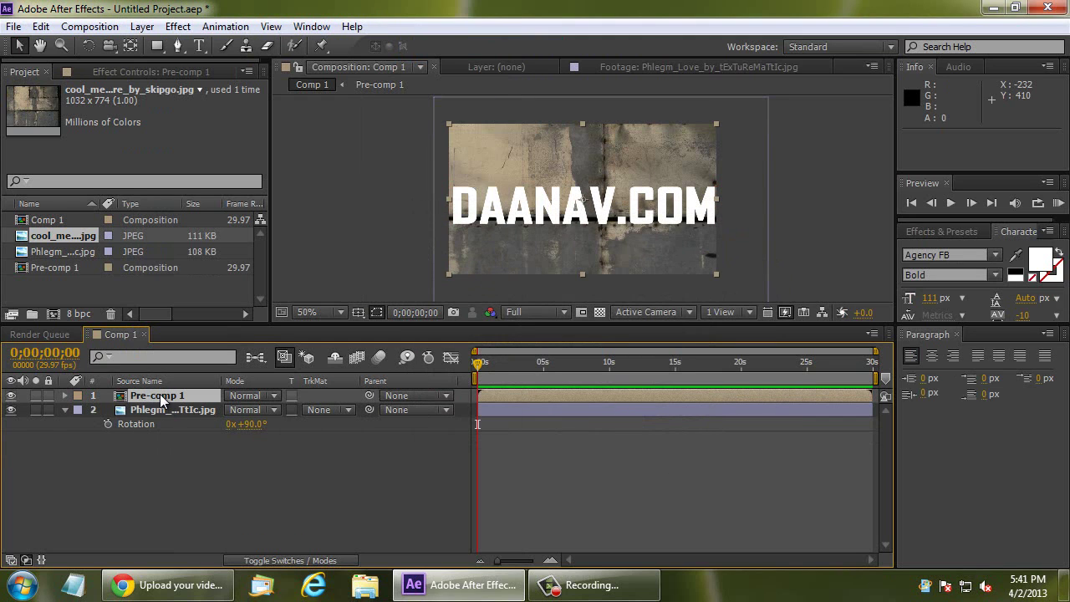
{"action": "double_click", "coordinate": [161, 395]}
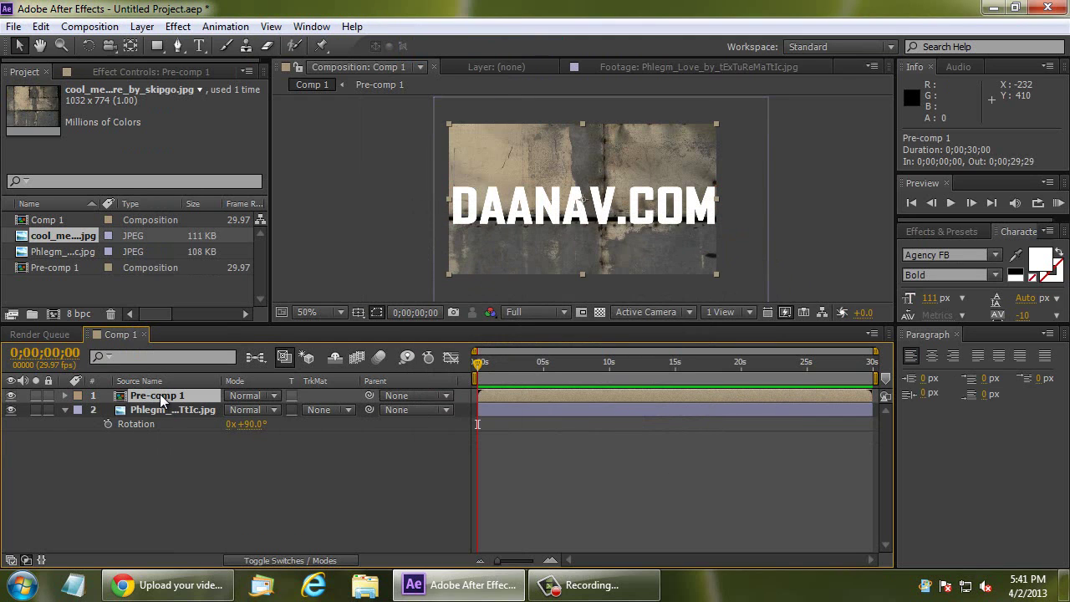
- Set cool_metal's track matte to Luma Matte from the DAANAV.COM text, and expand its Transform properties
{"action": "left_click", "coordinate": [350, 410]}
{"action": "left_click", "coordinate": [383, 489]}
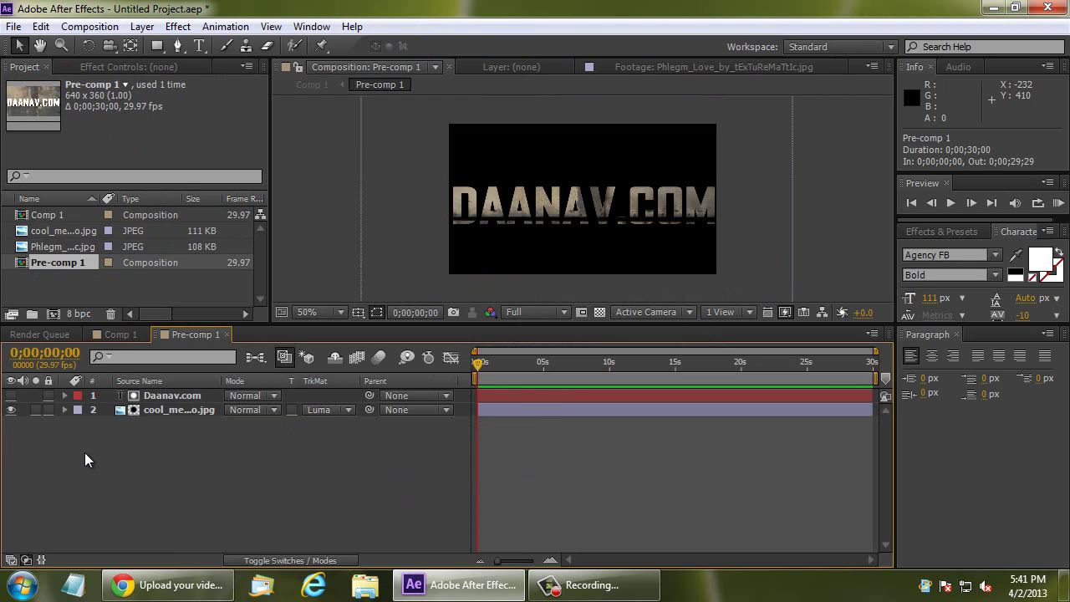
{"action": "left_click", "coordinate": [65, 409]}
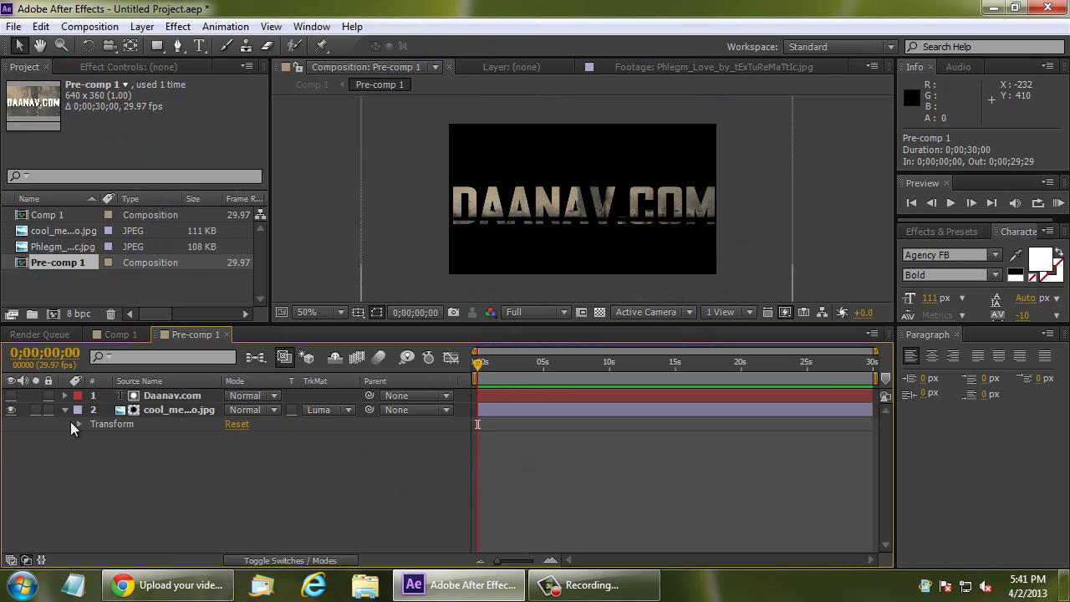
{"action": "left_click", "coordinate": [77, 424]}
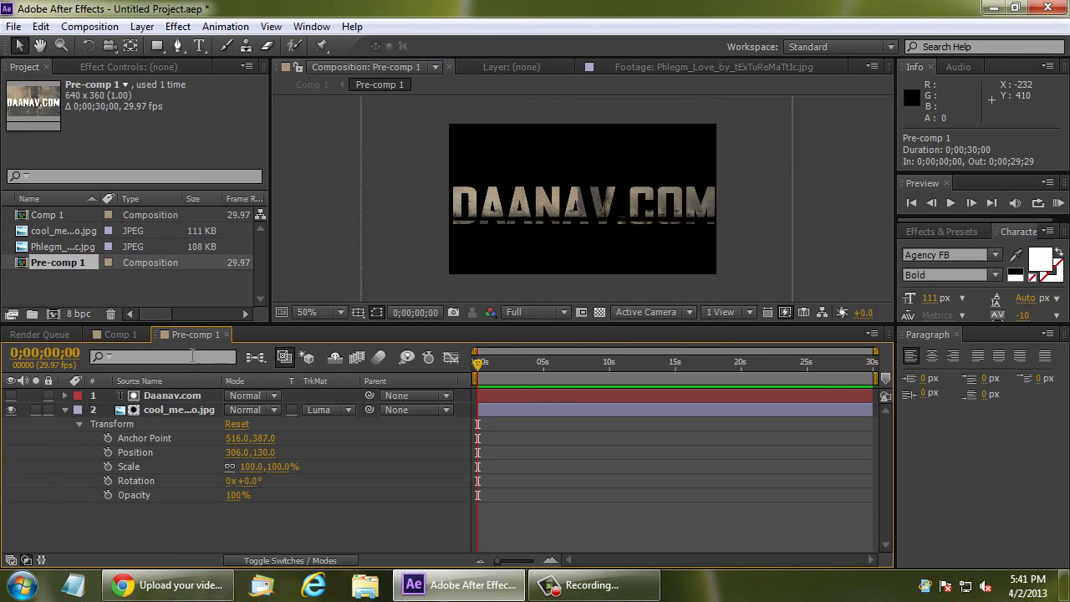
- Start Position keyframing on the metal texture at 0 s, with the texture below the text
{"action": "left_click", "coordinate": [108, 452]}
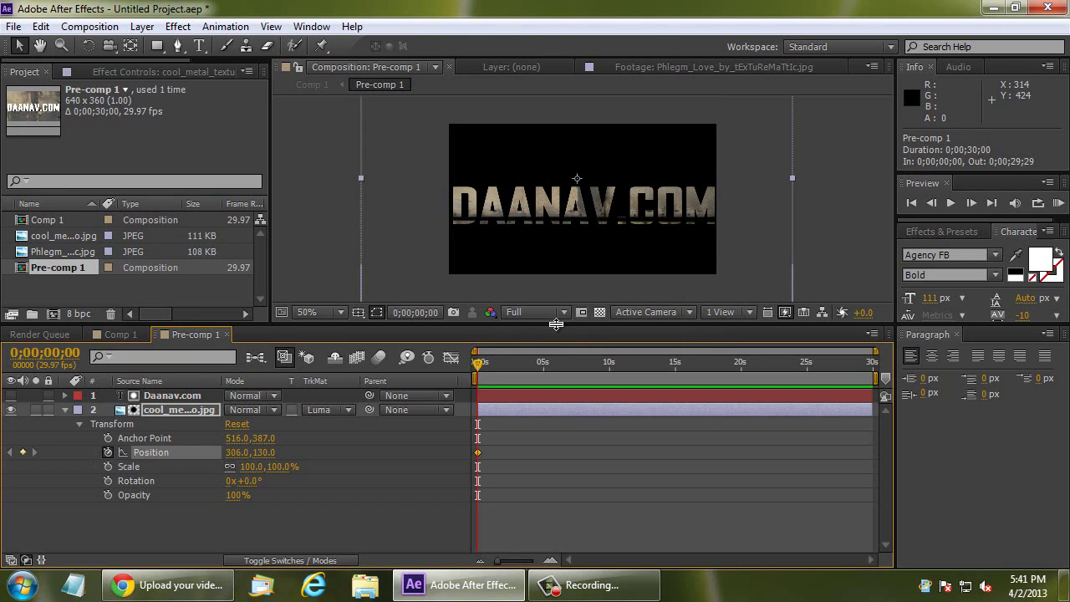
{"action": "left_click_drag", "start_coordinate": [556, 322], "coordinate": [556, 382]}
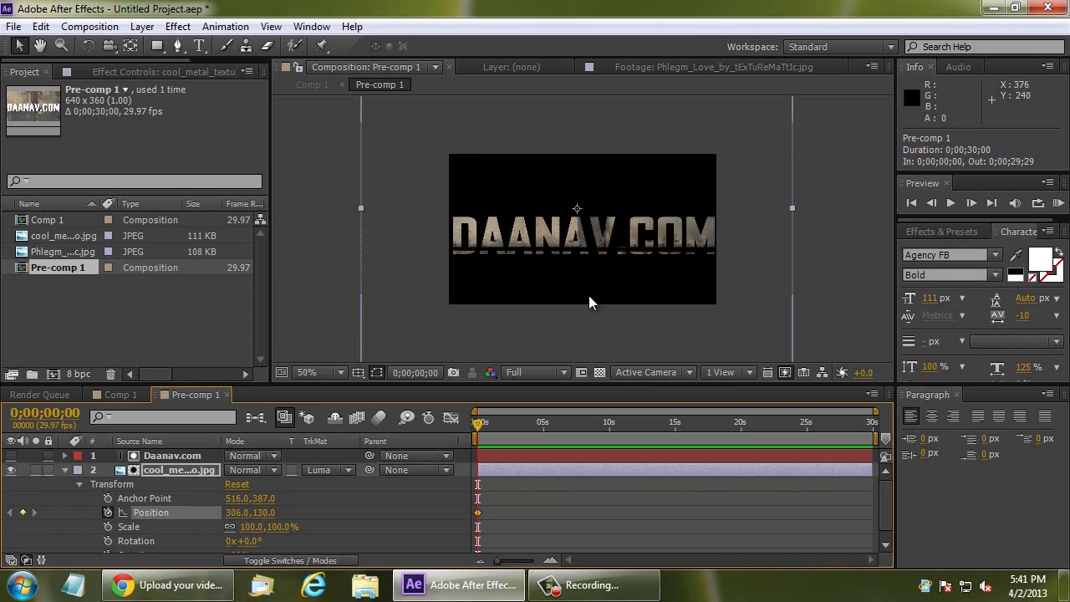
{"action": "left_click_drag", "start_coordinate": [592, 174], "coordinate": [588, 392]}
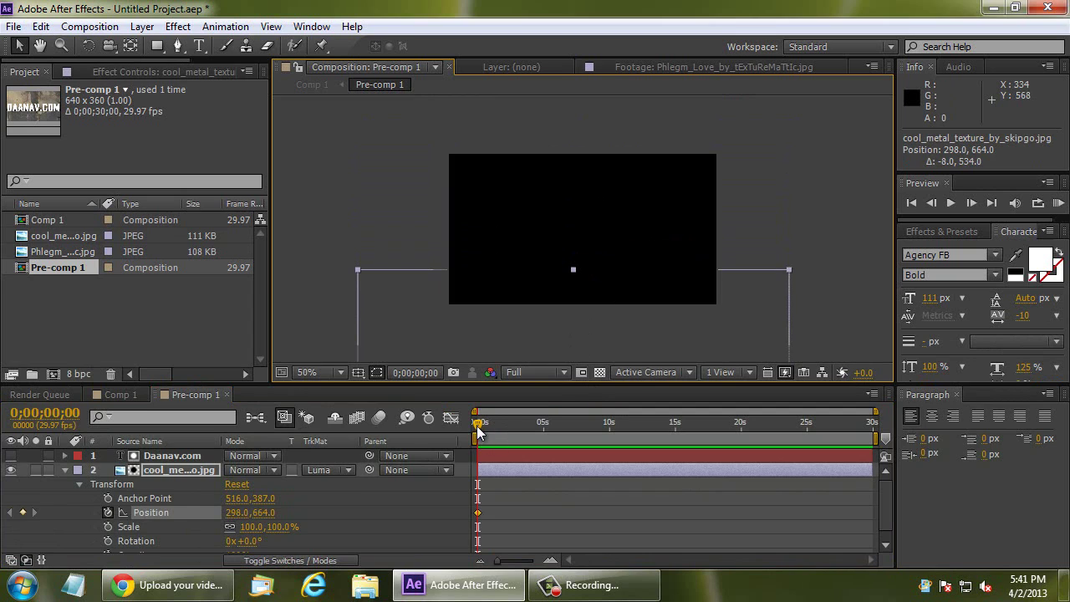
- At about 10 s, raise the texture to Position 298,-252 so the lettering goes dark
{"action": "mouse_move", "coordinate": [477, 426]}
{"action": "left_mouse_down"}
{"action": "mouse_move", "coordinate": [637, 427]}
{"action": "mouse_move", "coordinate": [608, 423]}
{"action": "left_mouse_up"}
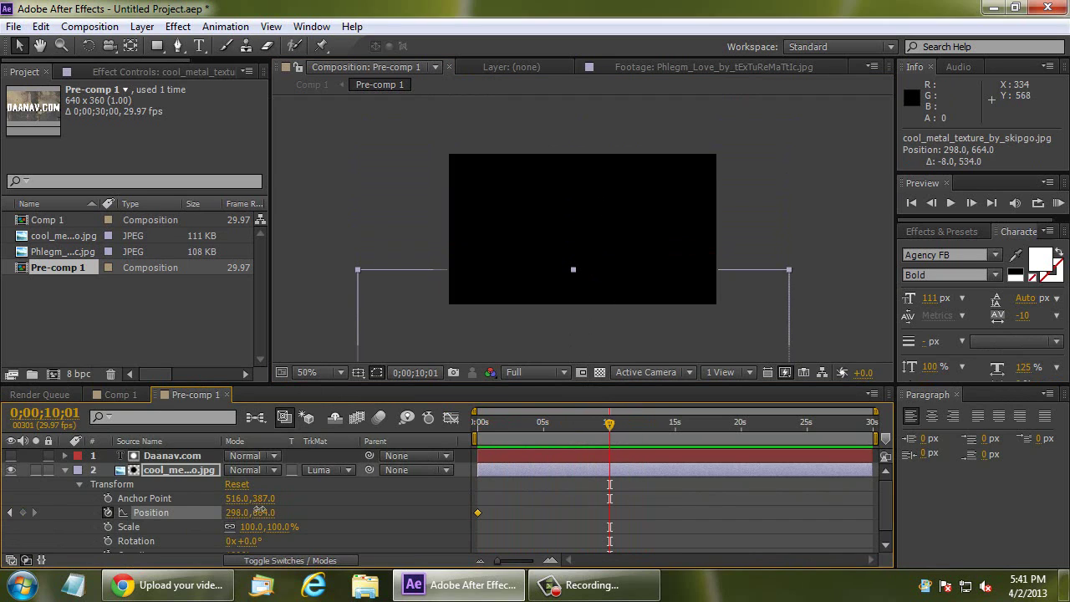
{"action": "mouse_move", "coordinate": [260, 511]}
{"action": "left_mouse_down"}
{"action": "mouse_move", "coordinate": [131, 514]}
{"action": "mouse_move", "coordinate": [212, 521]}
{"action": "left_mouse_up"}
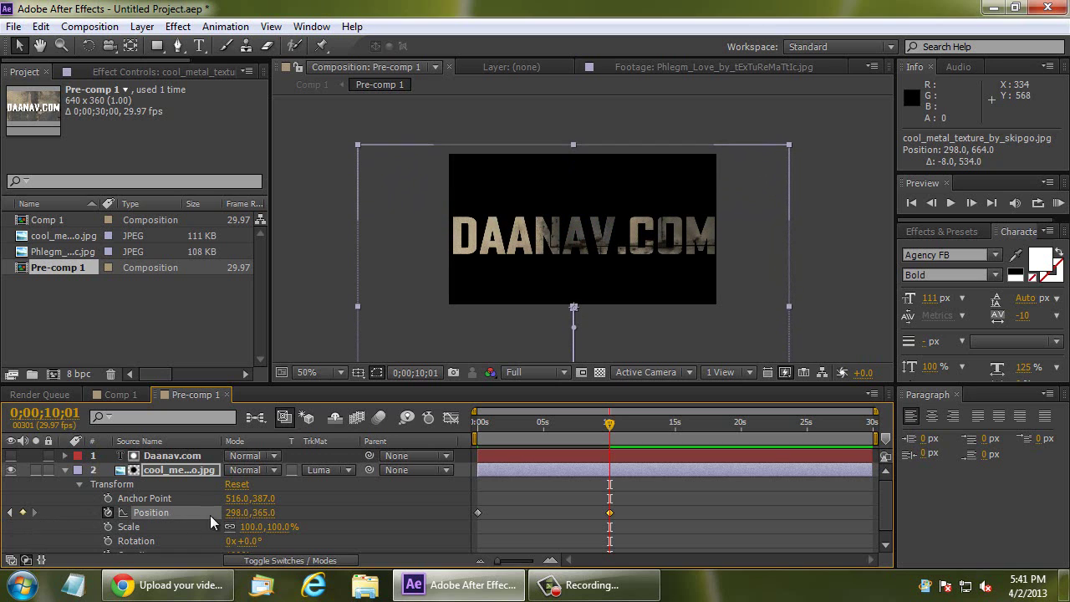
{"action": "left_click_drag", "start_coordinate": [274, 517], "coordinate": [84, 513]}
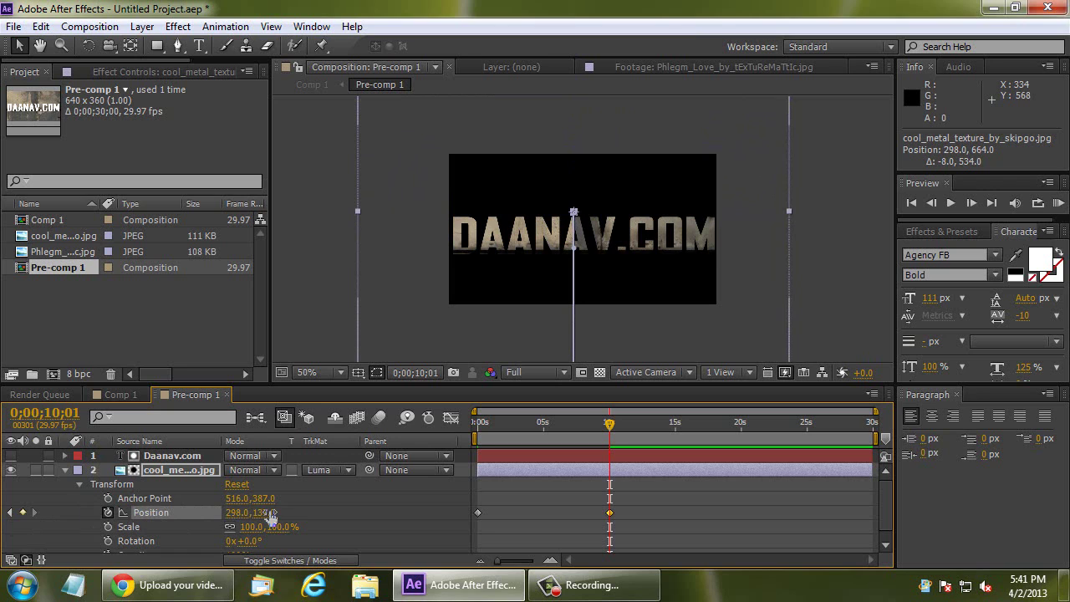
{"action": "left_click_drag", "start_coordinate": [270, 518], "coordinate": [116, 502]}
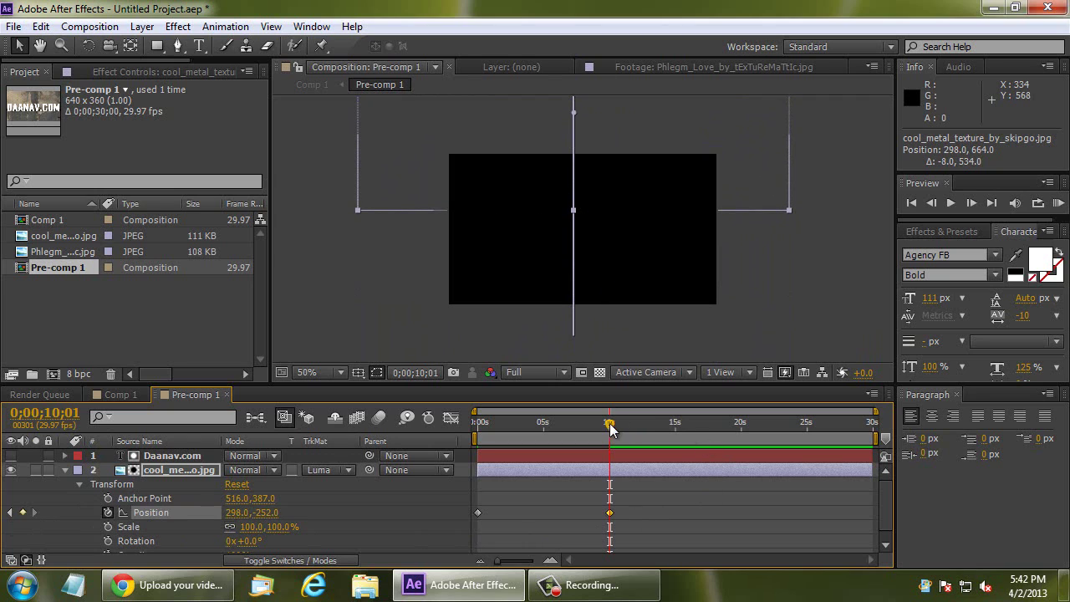
{"action": "left_click_drag", "start_coordinate": [609, 423], "coordinate": [739, 425]}
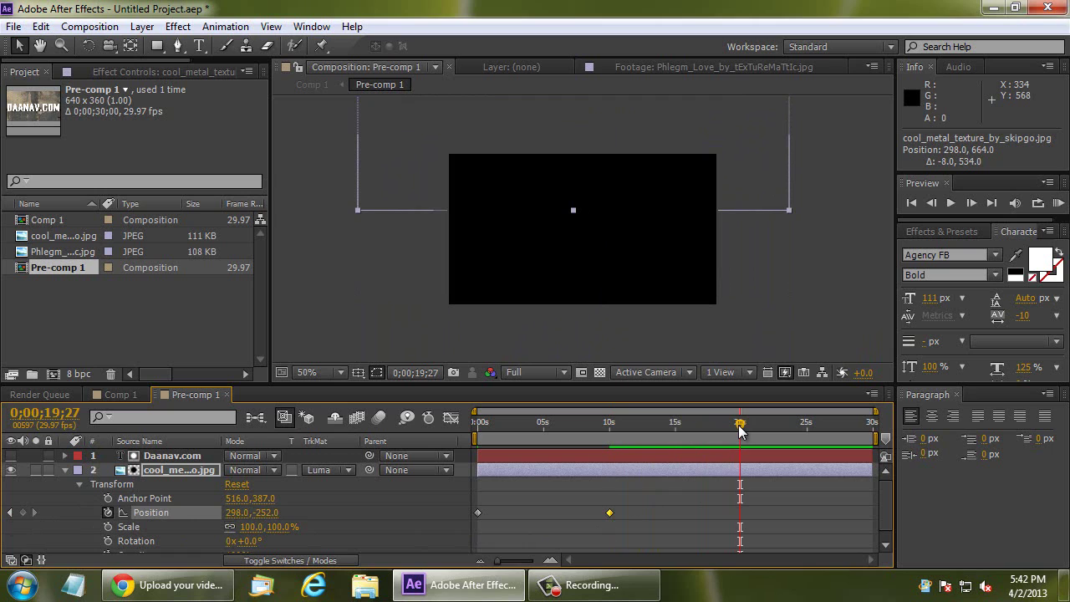
- Add a Position keyframe near 20 s and a final one at 29;29 at 298,-174
{"action": "mouse_move", "coordinate": [261, 513]}
{"action": "left_mouse_down"}
{"action": "mouse_move", "coordinate": [532, 507]}
{"action": "mouse_move", "coordinate": [1044, 469]}
{"action": "left_mouse_up"}
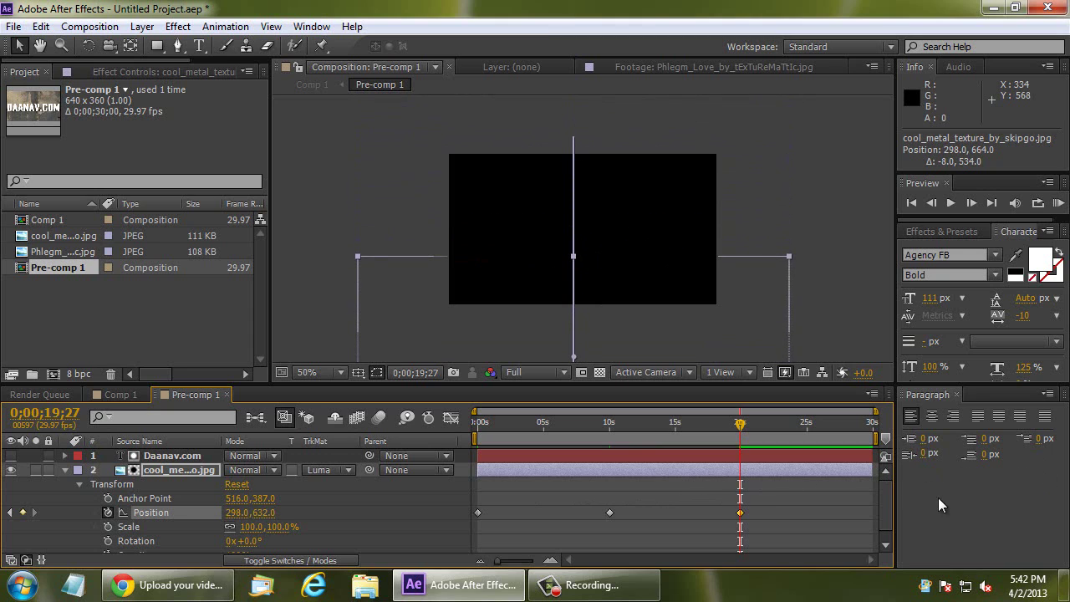
{"action": "left_click_drag", "start_coordinate": [742, 428], "coordinate": [877, 423]}
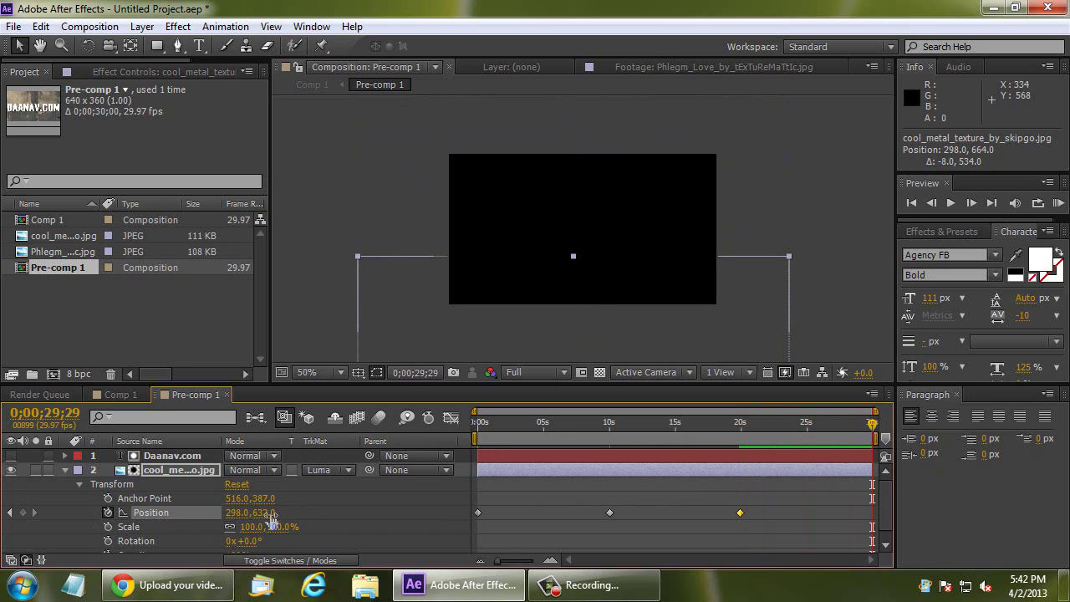
{"action": "mouse_move", "coordinate": [266, 512]}
{"action": "left_mouse_down"}
{"action": "mouse_move", "coordinate": [96, 483]}
{"action": "mouse_move", "coordinate": [229, 512]}
{"action": "left_mouse_up"}
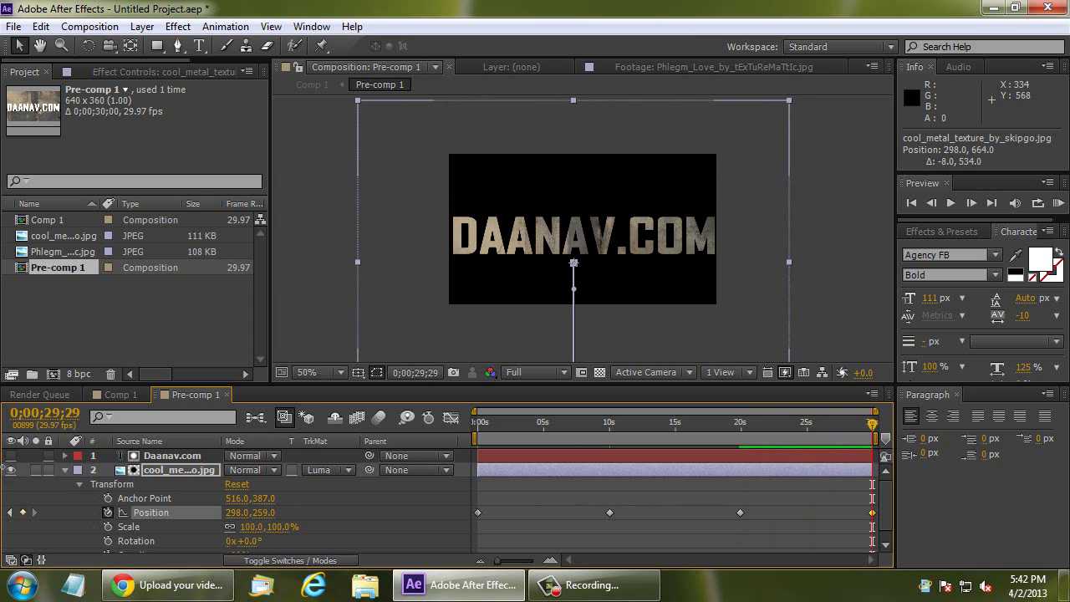
{"action": "left_click_drag", "start_coordinate": [274, 511], "coordinate": [64, 503]}
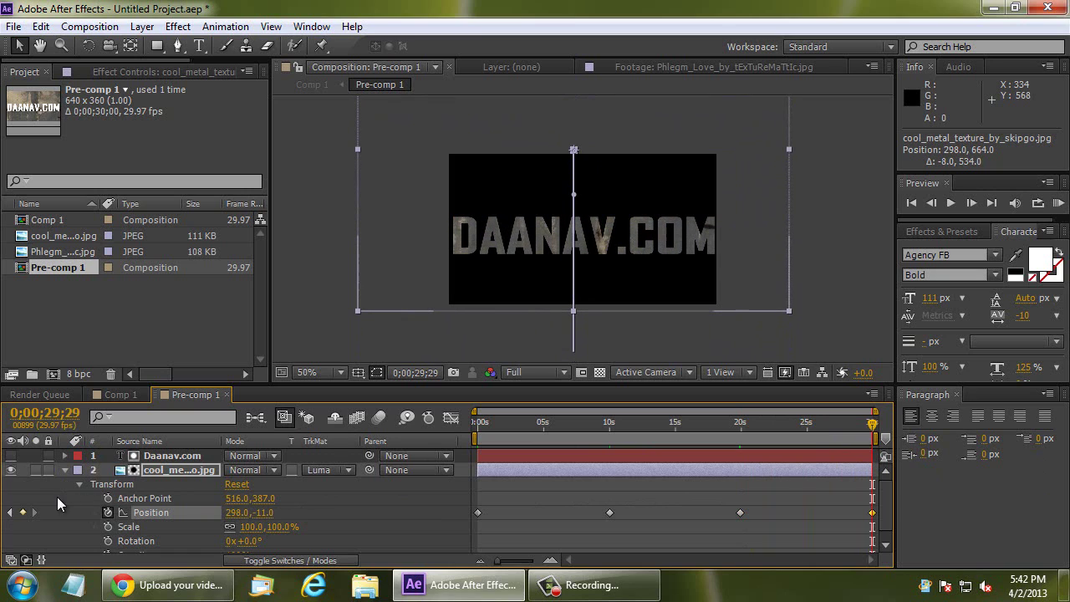
{"action": "left_click_drag", "start_coordinate": [273, 513], "coordinate": [145, 499]}
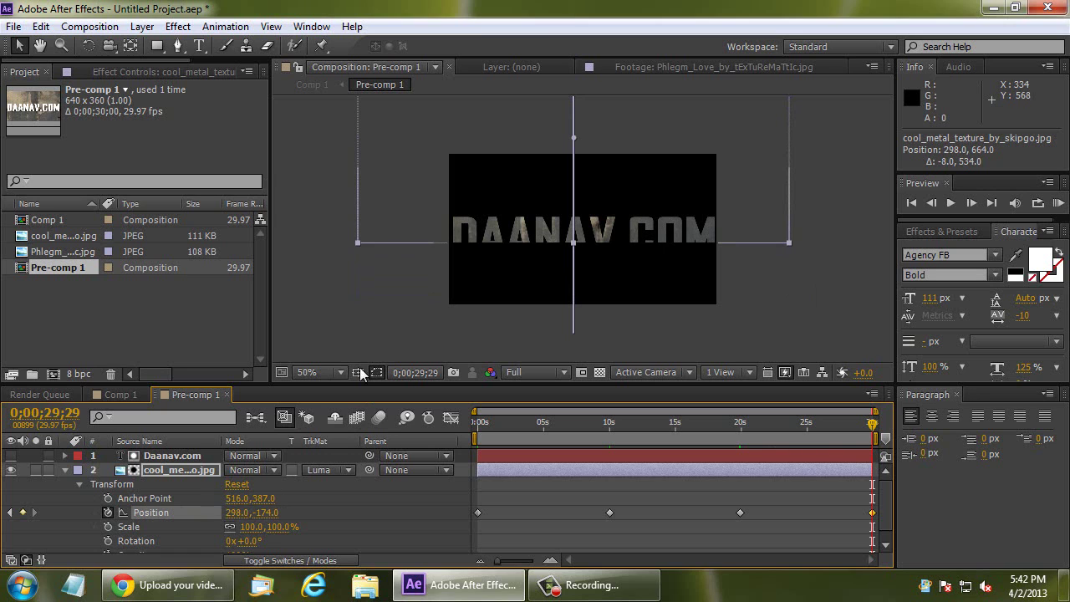
{"action": "left_click", "coordinate": [124, 362]}
- Switch to Comp 1, enlarge the timeline, and RAM-preview the texture sweep from the first frame
{"action": "left_click", "coordinate": [95, 397]}
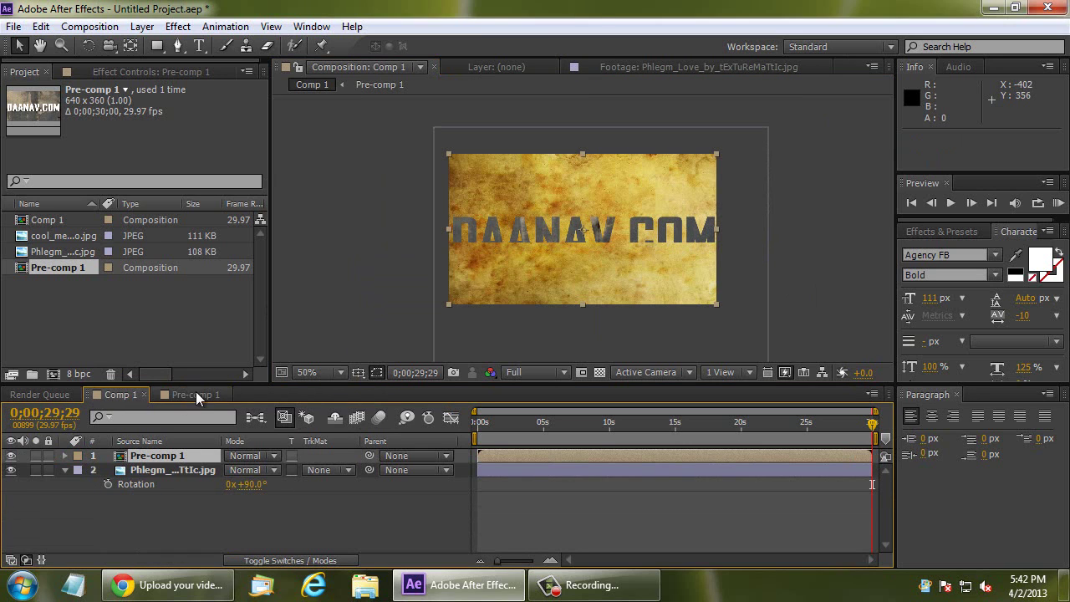
{"action": "left_click_drag", "start_coordinate": [196, 384], "coordinate": [194, 289]}
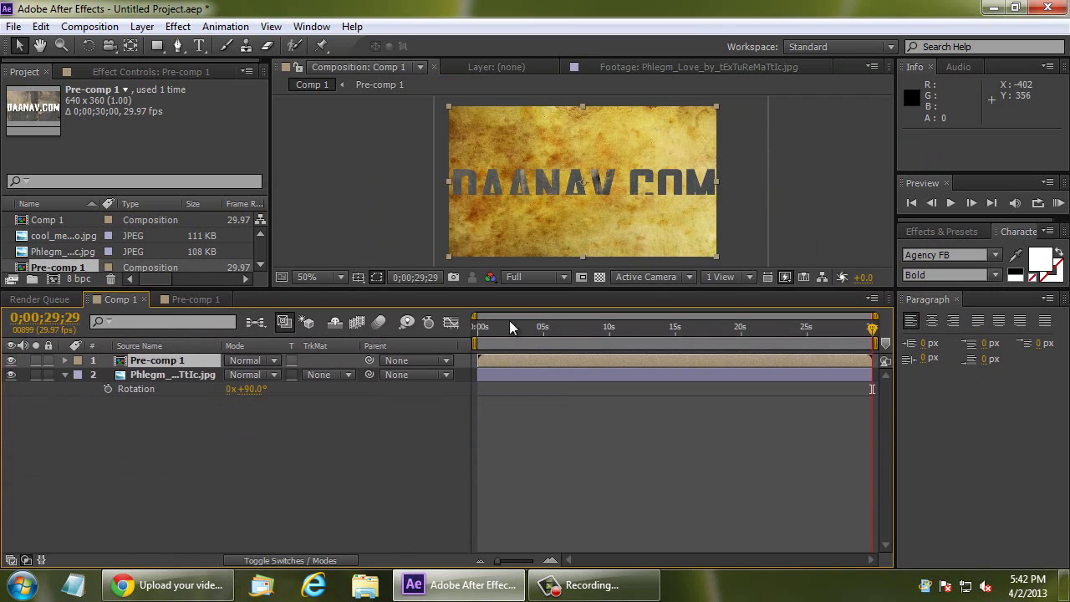
{"action": "left_click", "coordinate": [388, 179]}
{"action": "key", "text": "Home"}
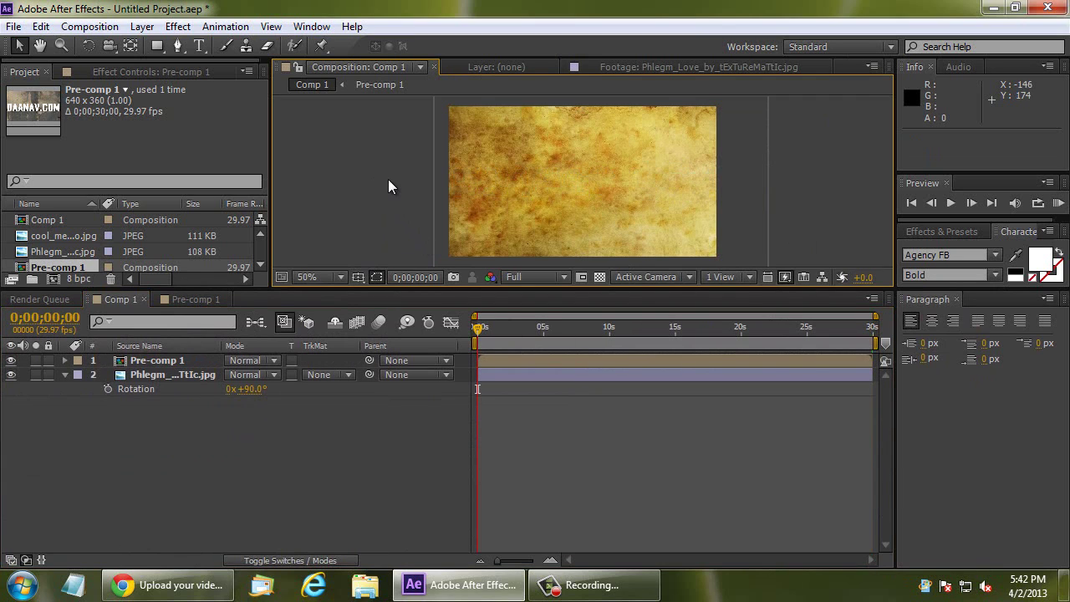
{"action": "key", "text": "KP_0"}
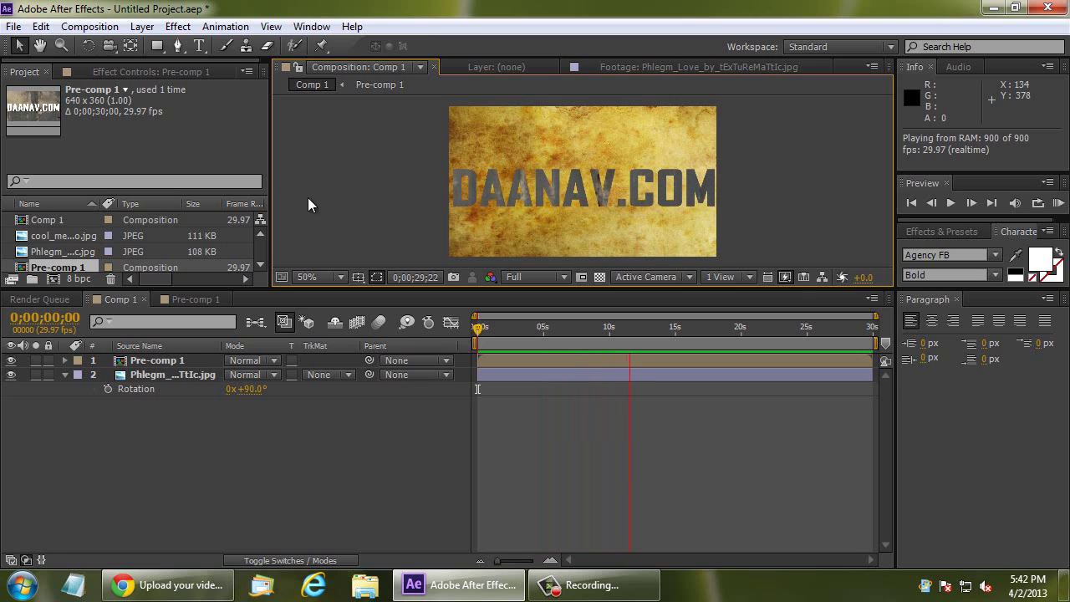
{"action": "key", "text": "space"}
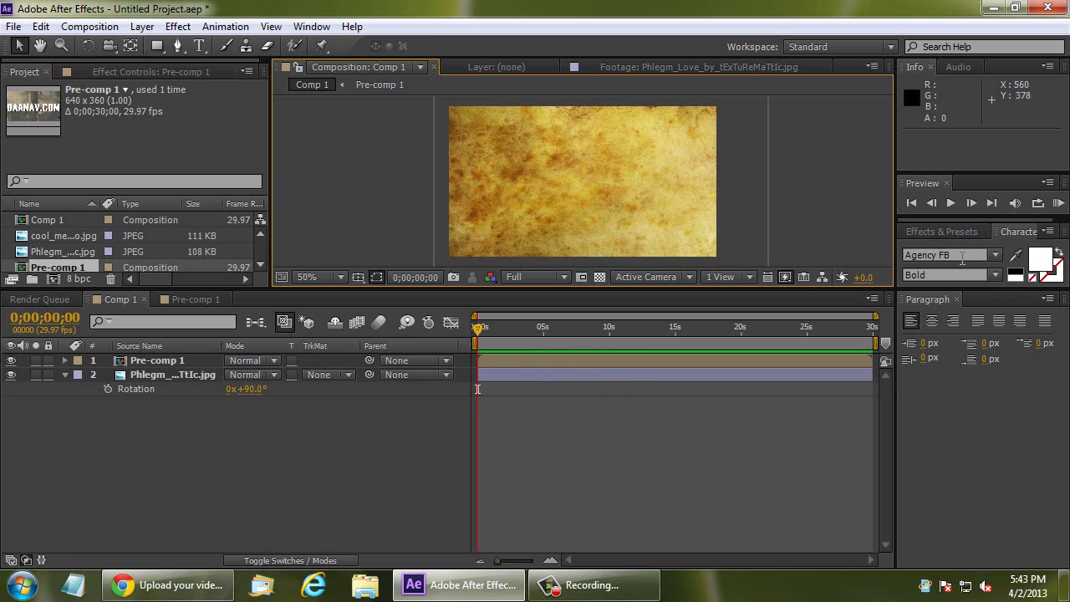
- Apply Drop Shadow to Pre-comp 1 (50% opacity, 135°, distance 5)
{"action": "left_click", "coordinate": [965, 232]}
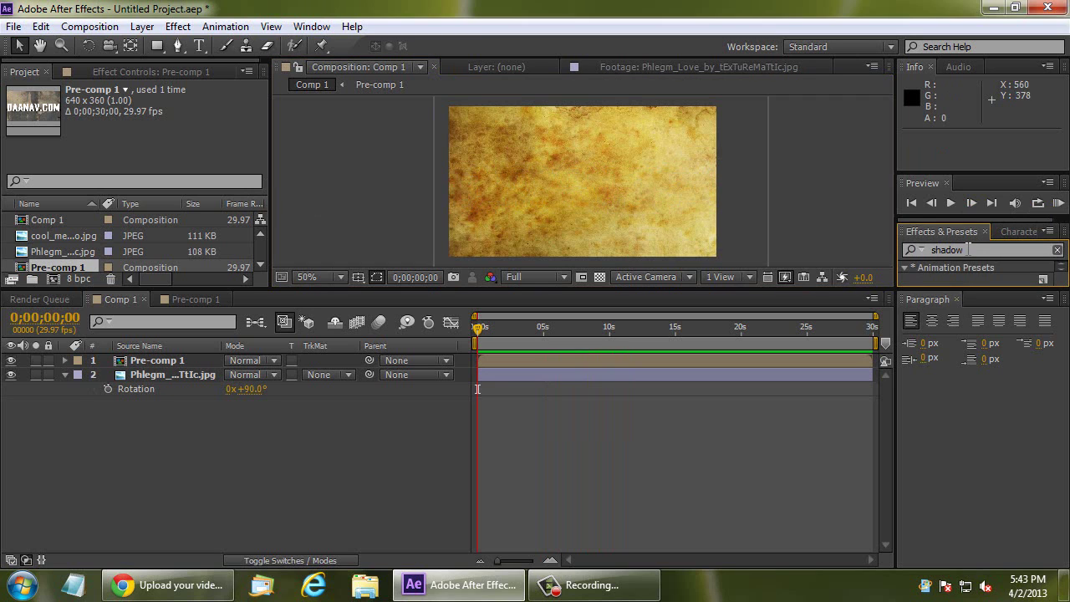
{"action": "left_click_drag", "start_coordinate": [978, 291], "coordinate": [989, 425]}
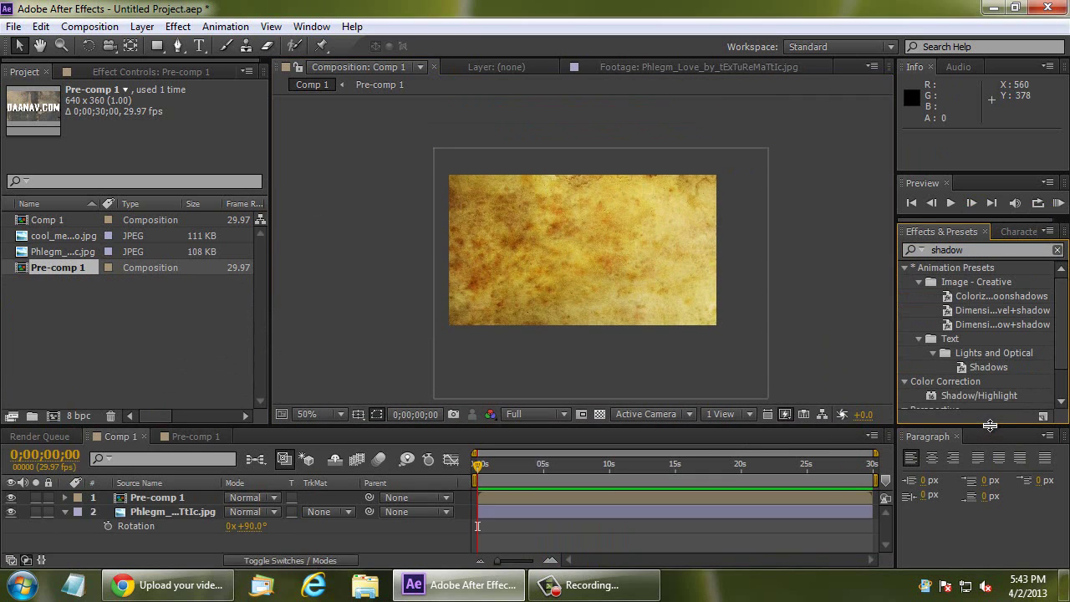
{"action": "scroll", "coordinate": [970, 351], "scroll_direction": "down", "scroll_amount": 2}
{"action": "left_click", "coordinate": [968, 387]}
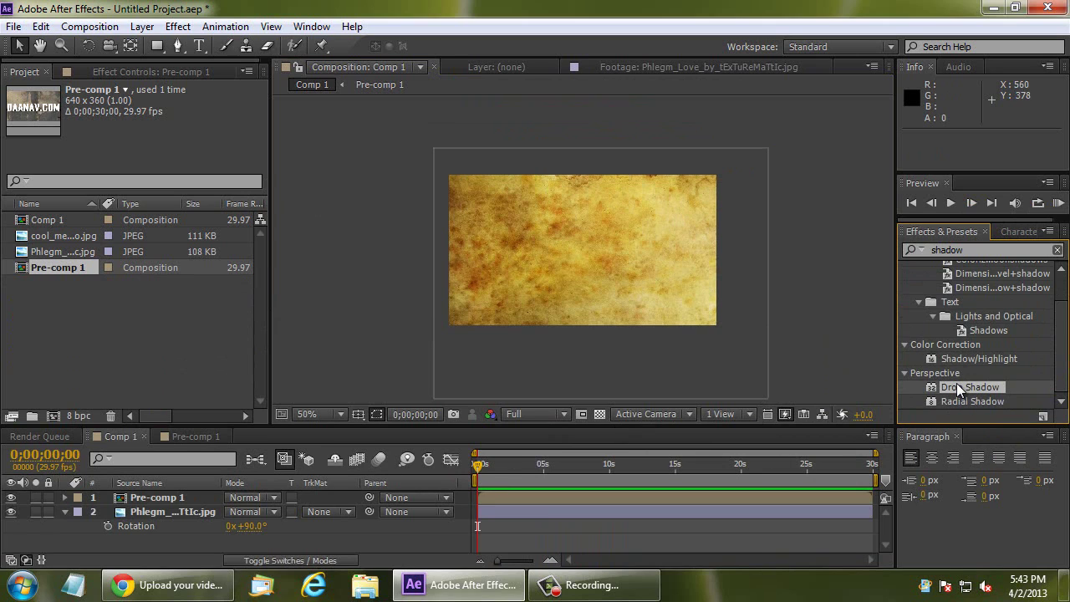
{"action": "left_click_drag", "start_coordinate": [957, 387], "coordinate": [178, 497]}
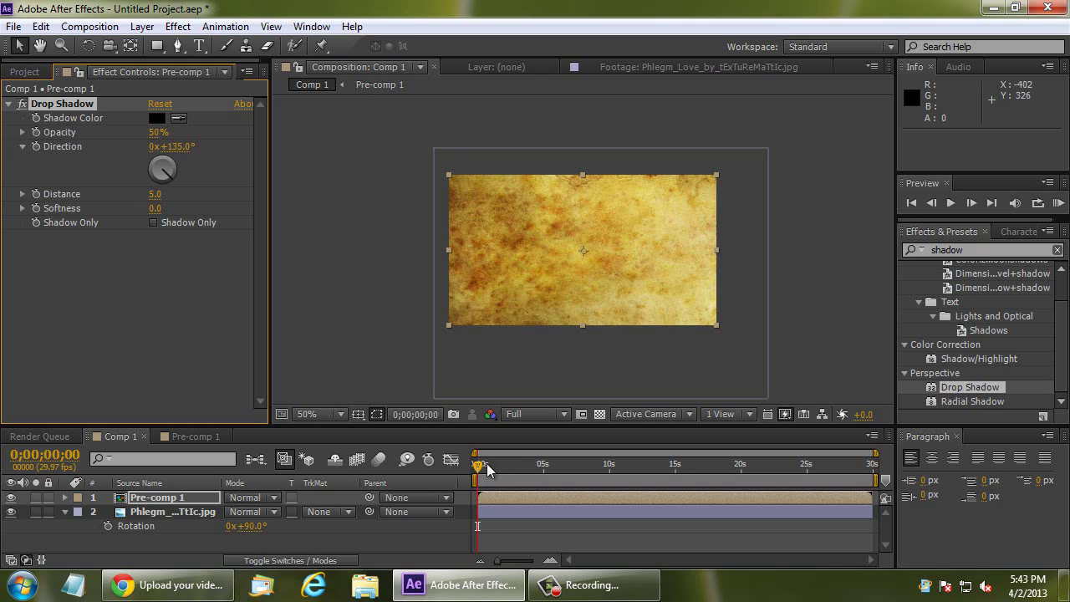
{"action": "mouse_move", "coordinate": [479, 464]}
{"action": "left_mouse_down"}
{"action": "mouse_move", "coordinate": [538, 471]}
{"action": "mouse_move", "coordinate": [532, 465]}
{"action": "left_mouse_up"}
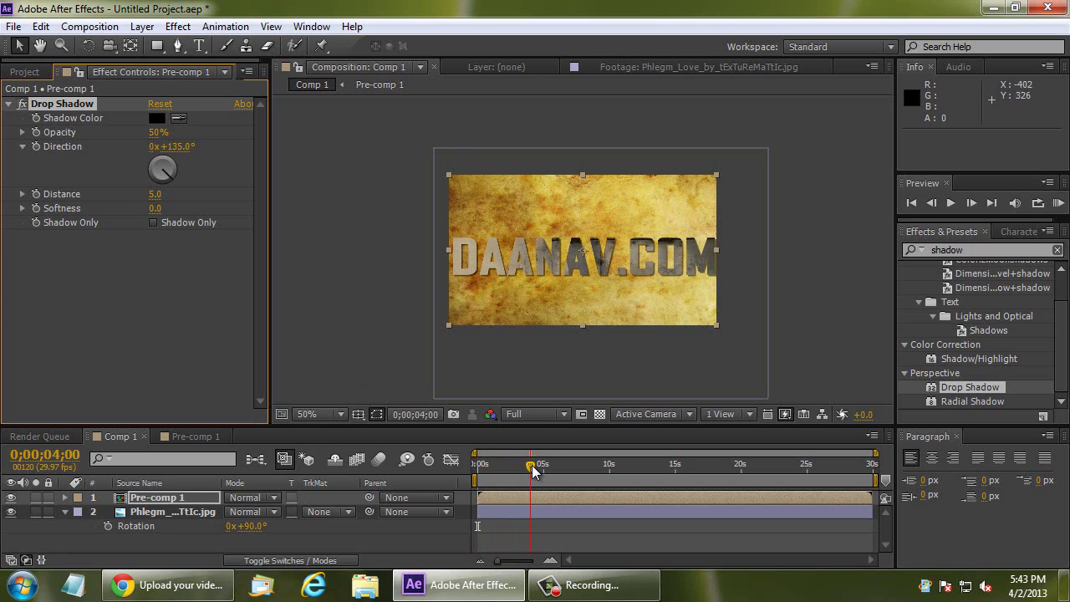
- Apply Bevel Alpha to Pre-comp 1 (edge thickness 2.00, light angle -60°), then RAM-preview it
{"action": "left_click", "coordinate": [975, 251]}
{"action": "type", "text": "bevel"}
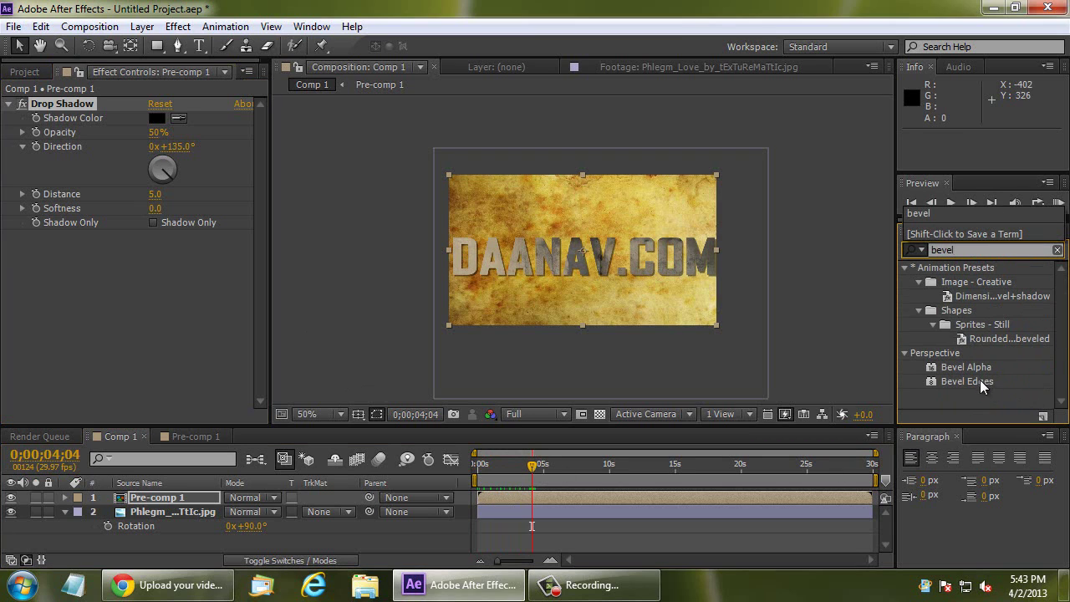
{"action": "left_click_drag", "start_coordinate": [966, 367], "coordinate": [165, 500]}
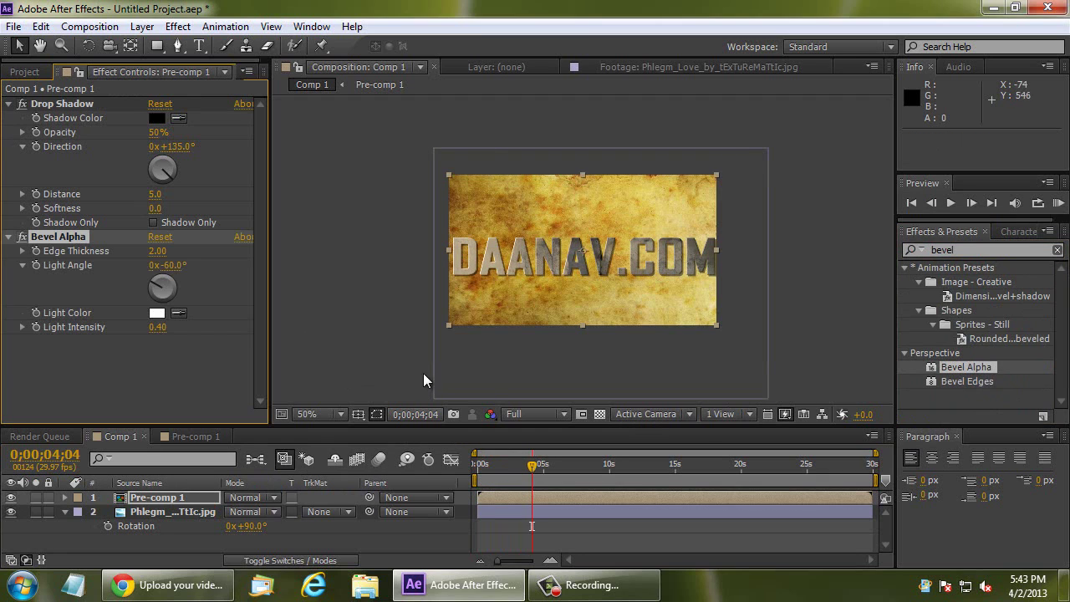
{"action": "left_click", "coordinate": [375, 302]}
{"action": "key", "text": "KP_0"}
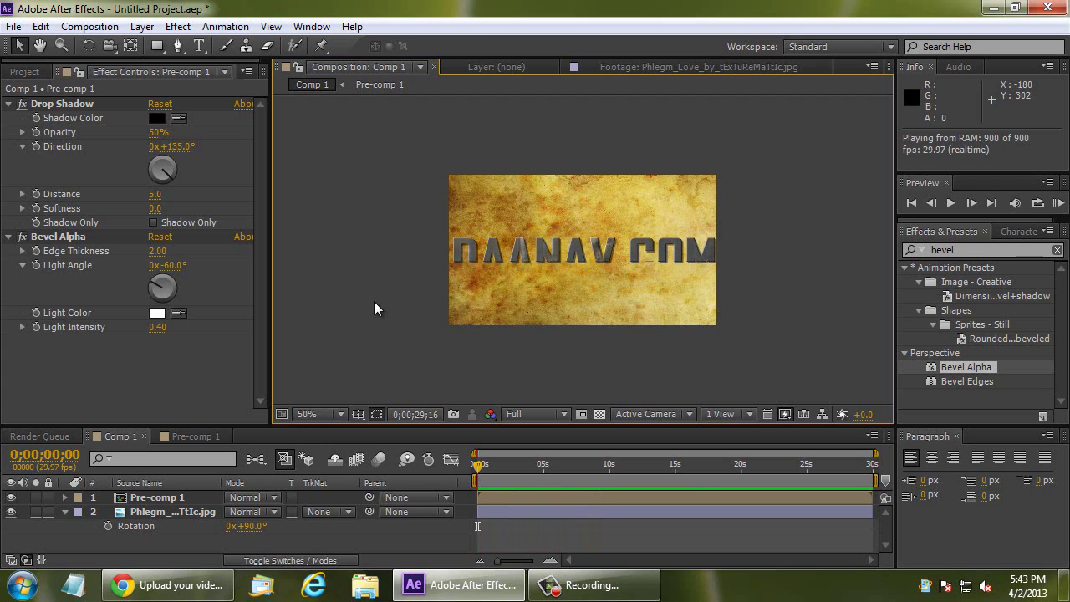
- Set the viewer magnification to Fit up to 100% and play a RAM preview
{"action": "left_click", "coordinate": [340, 411]}
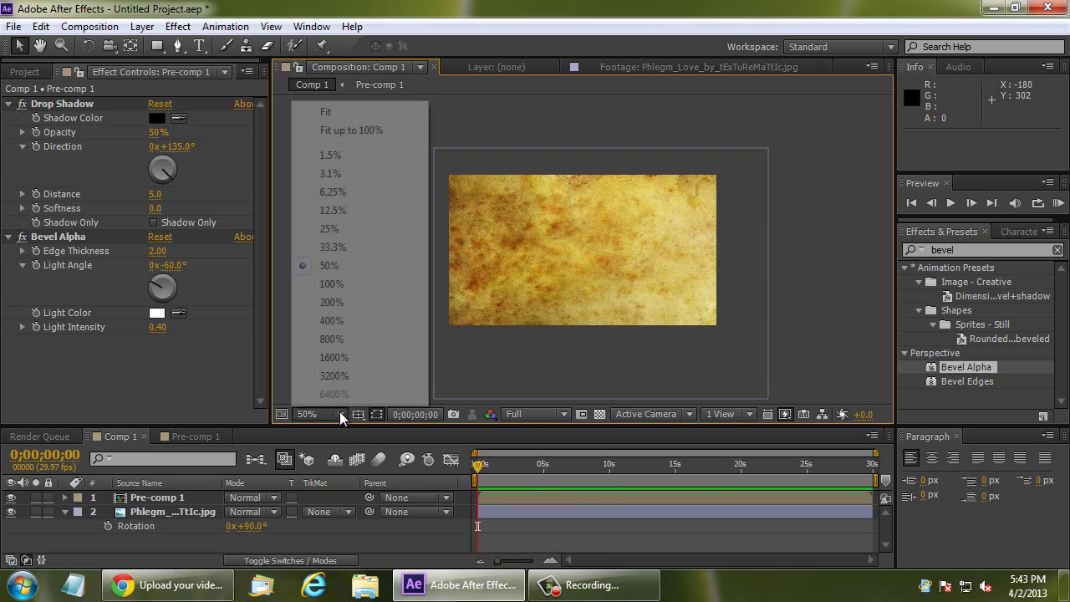
{"action": "left_click", "coordinate": [341, 131]}
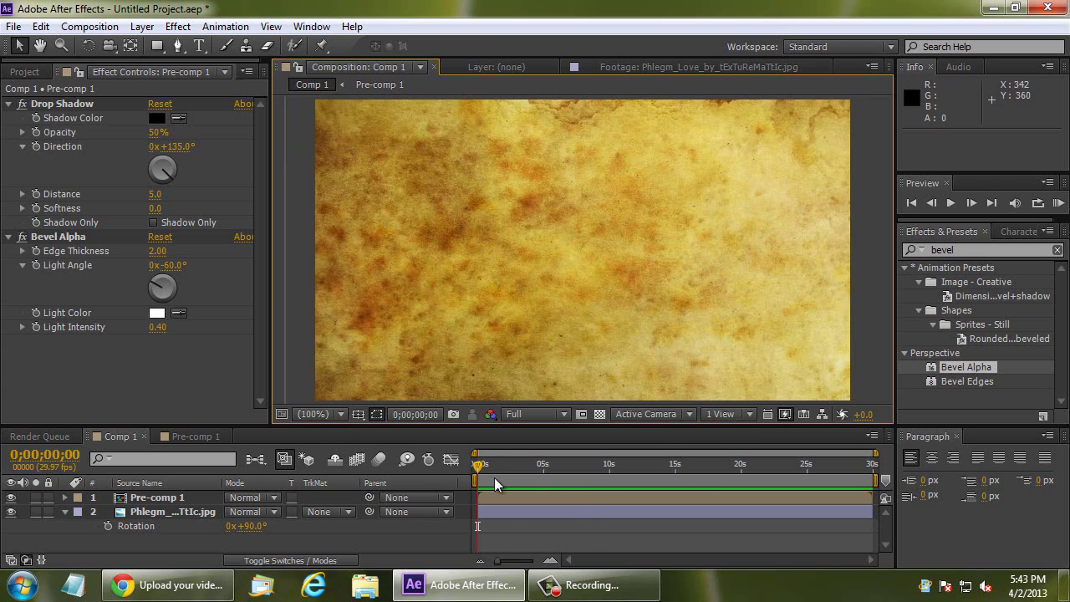
{"action": "key", "text": "KP_0"}
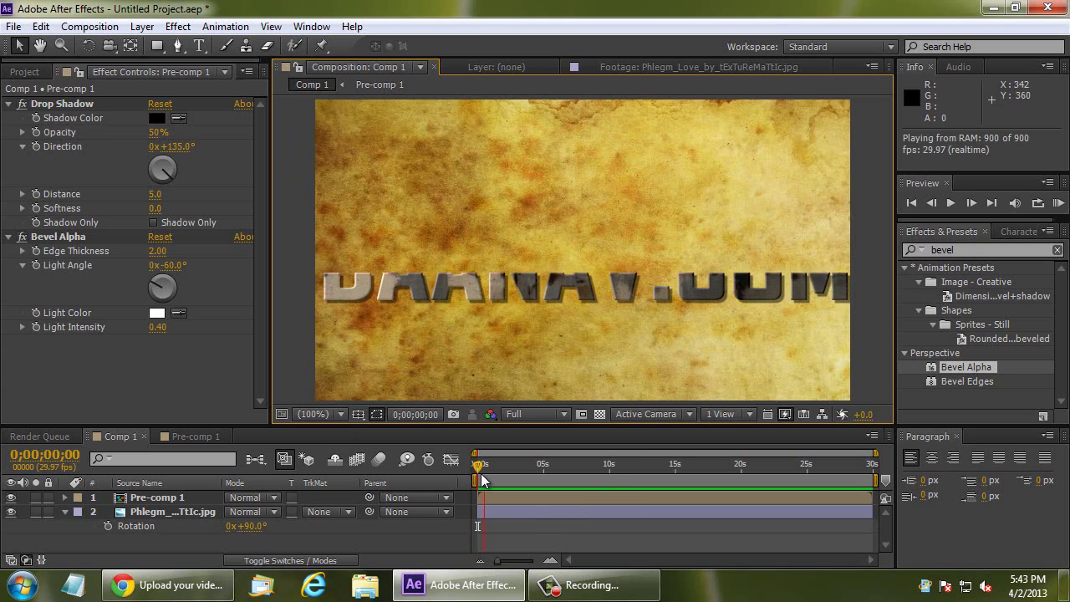